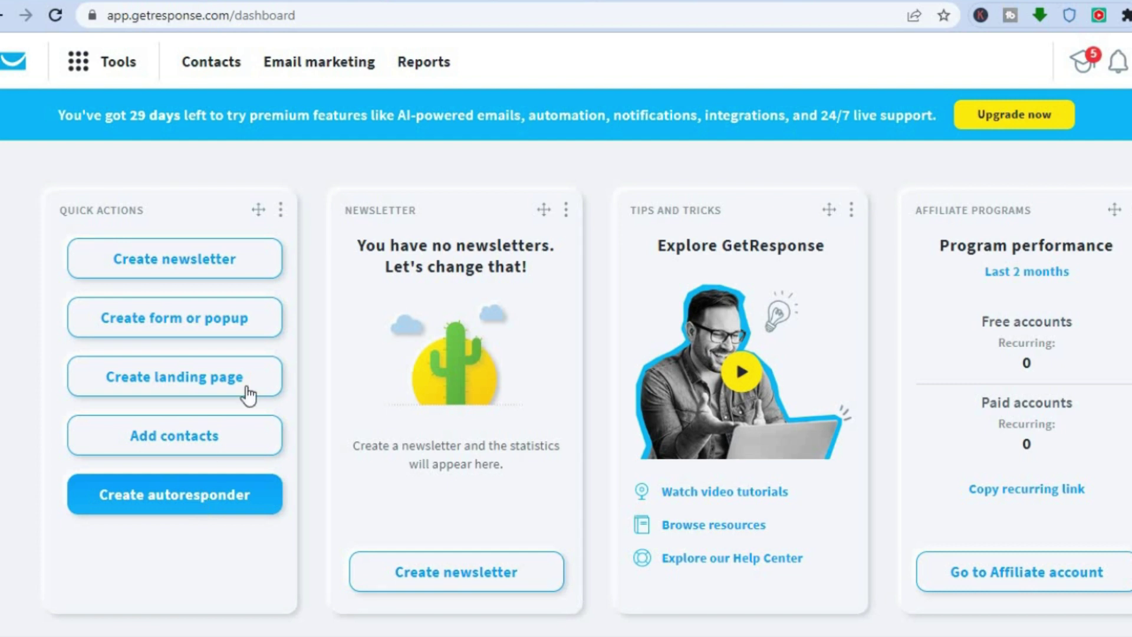
Step: Start a new form of the Embedded in a page type and continue to the template gallery
{"action": "left_click", "coordinate": [216, 328]}
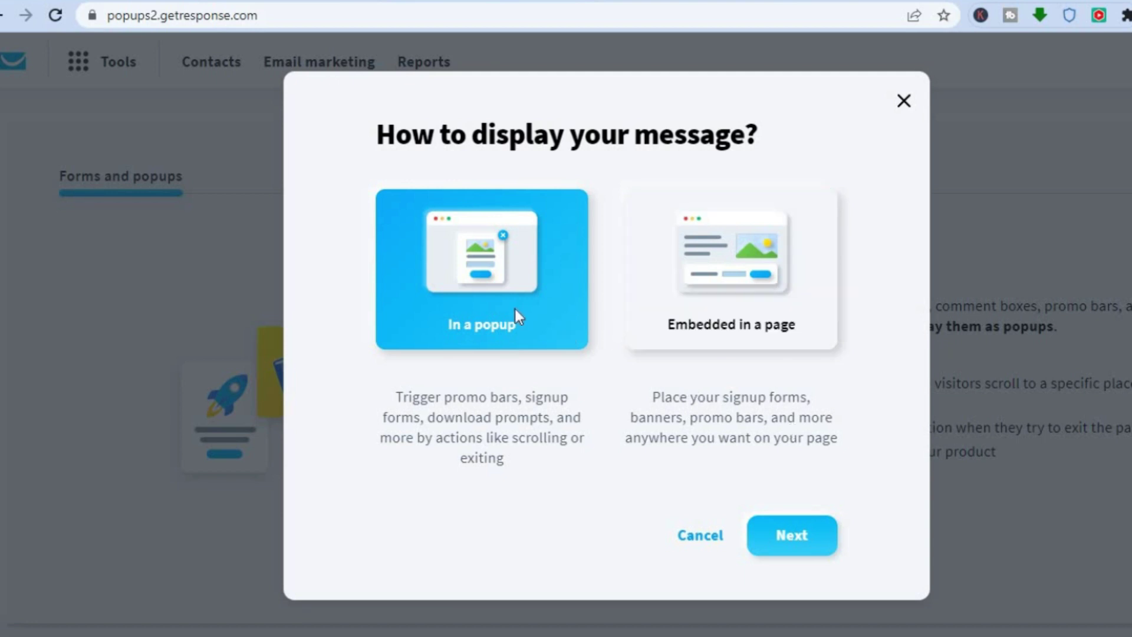
{"action": "left_click", "coordinate": [705, 304]}
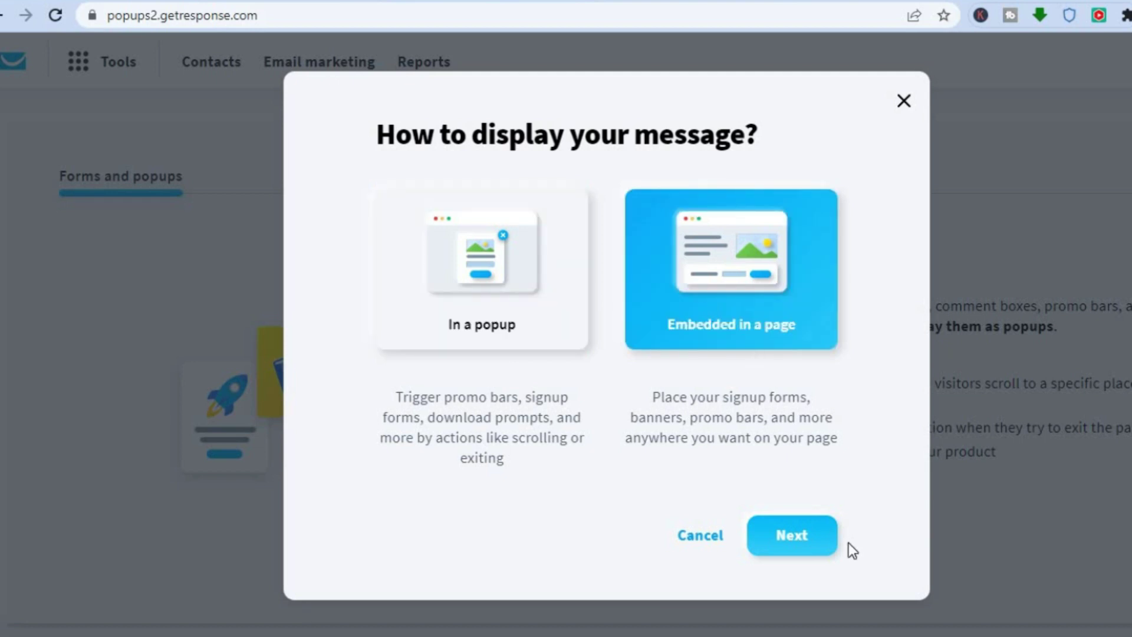
{"action": "left_click", "coordinate": [811, 538]}
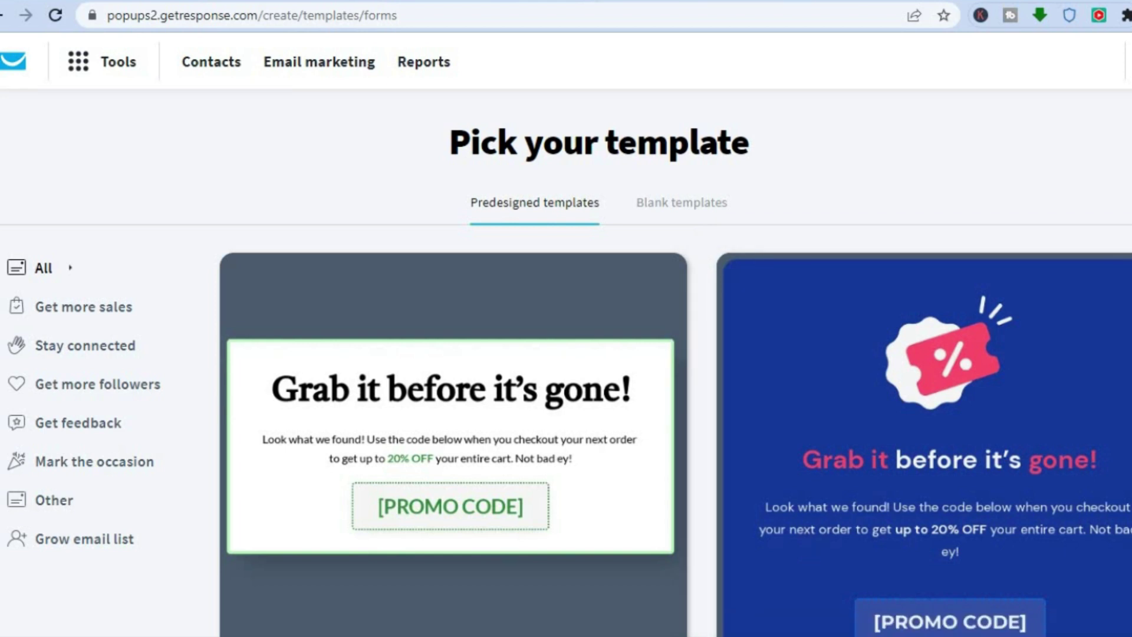
Step: Browse the Predesigned templates gallery to locate the dog-photo template #056
{"action": "scroll", "coordinate": [566, 336], "scroll_direction": "down", "scroll_amount": 3}
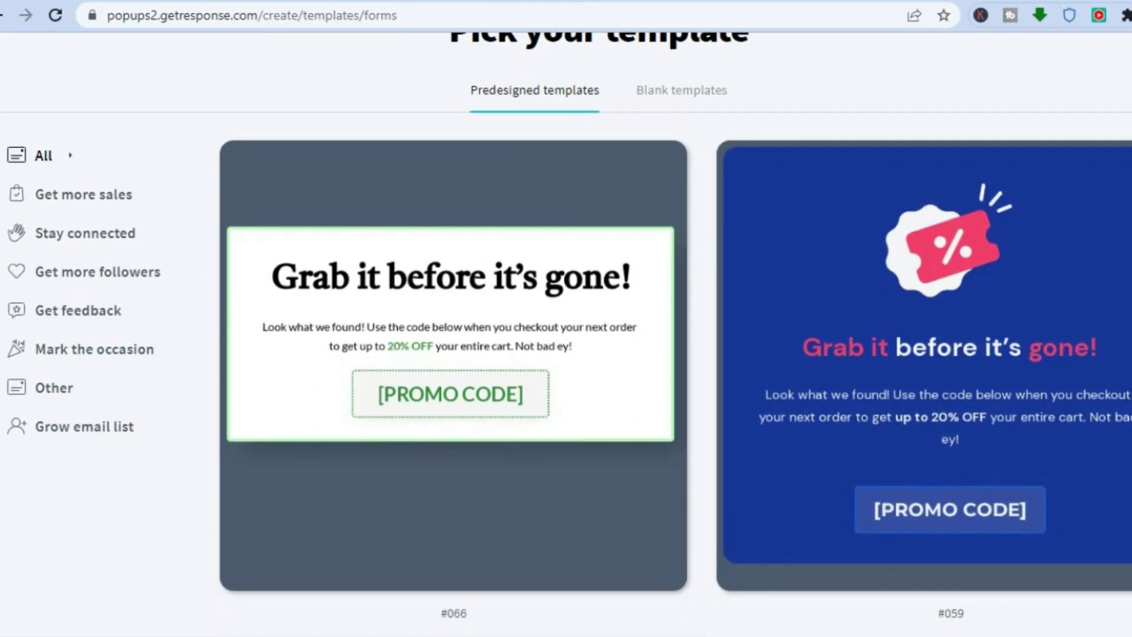
{"action": "scroll", "coordinate": [566, 336], "scroll_direction": "down", "scroll_amount": 12}
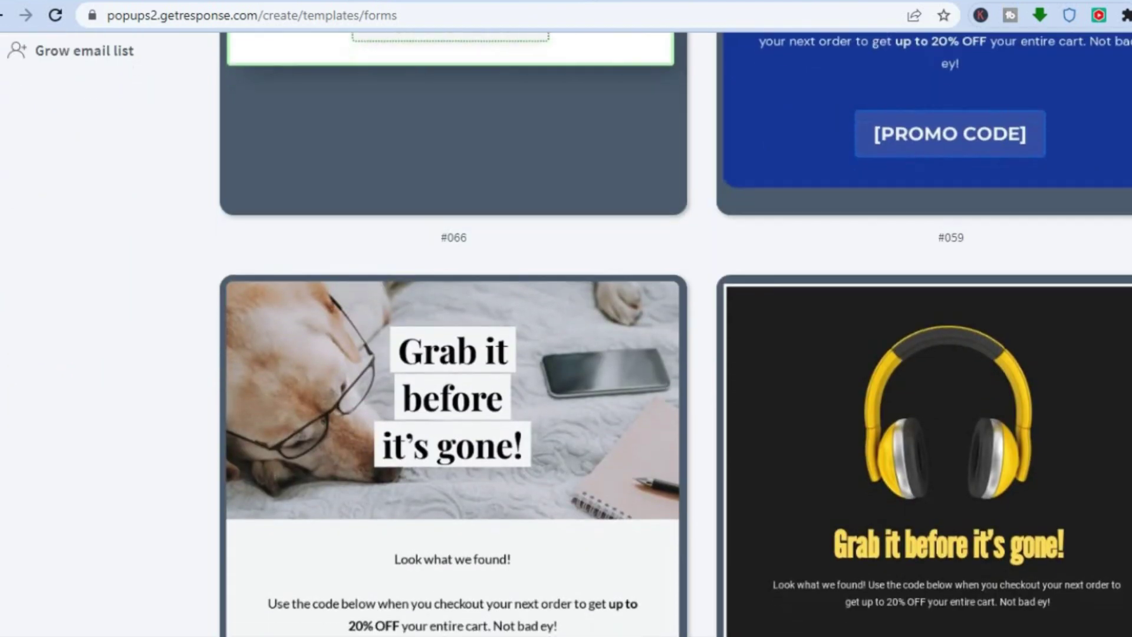
{"action": "scroll", "coordinate": [567, 336], "scroll_direction": "down", "scroll_amount": 6}
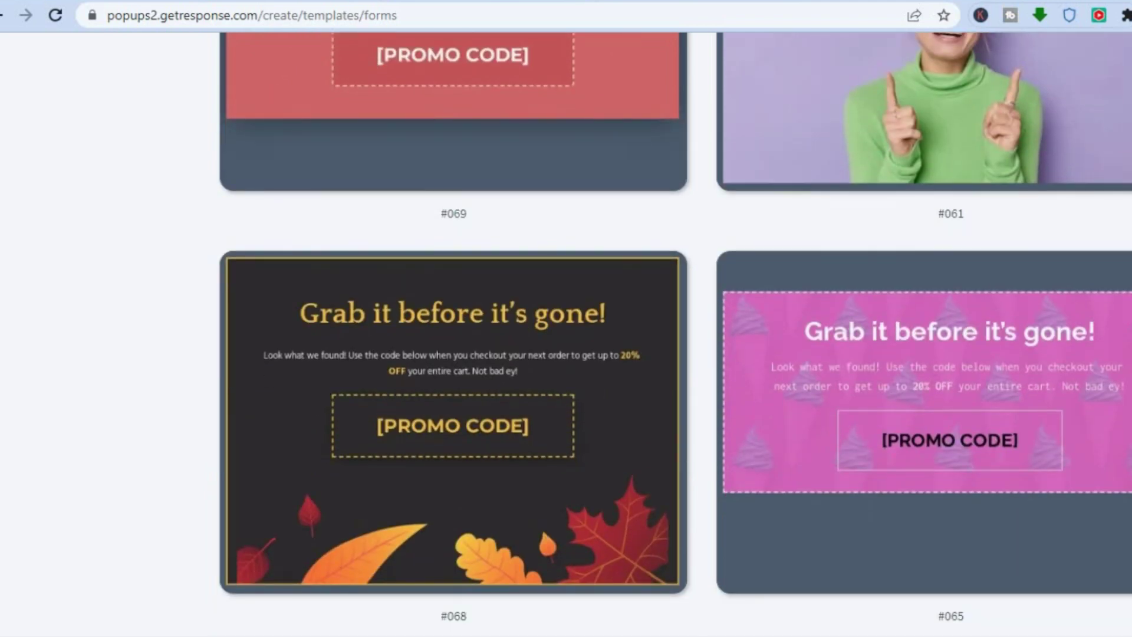
{"action": "scroll", "coordinate": [566, 336], "scroll_direction": "down", "scroll_amount": 9}
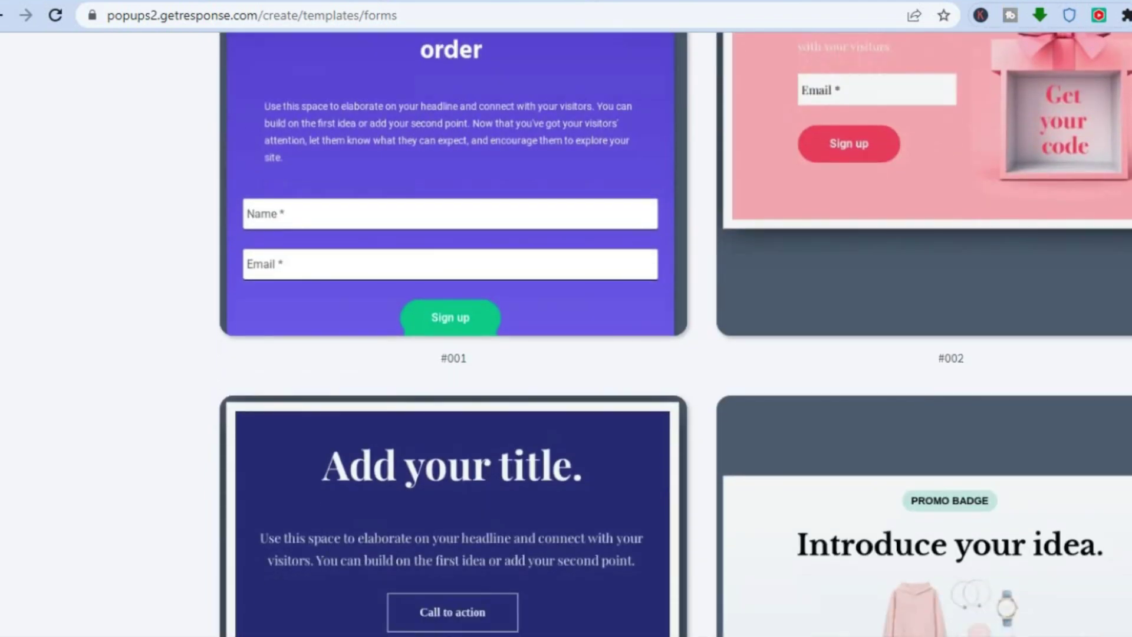
{"action": "scroll", "coordinate": [566, 336], "scroll_direction": "up", "scroll_amount": 8}
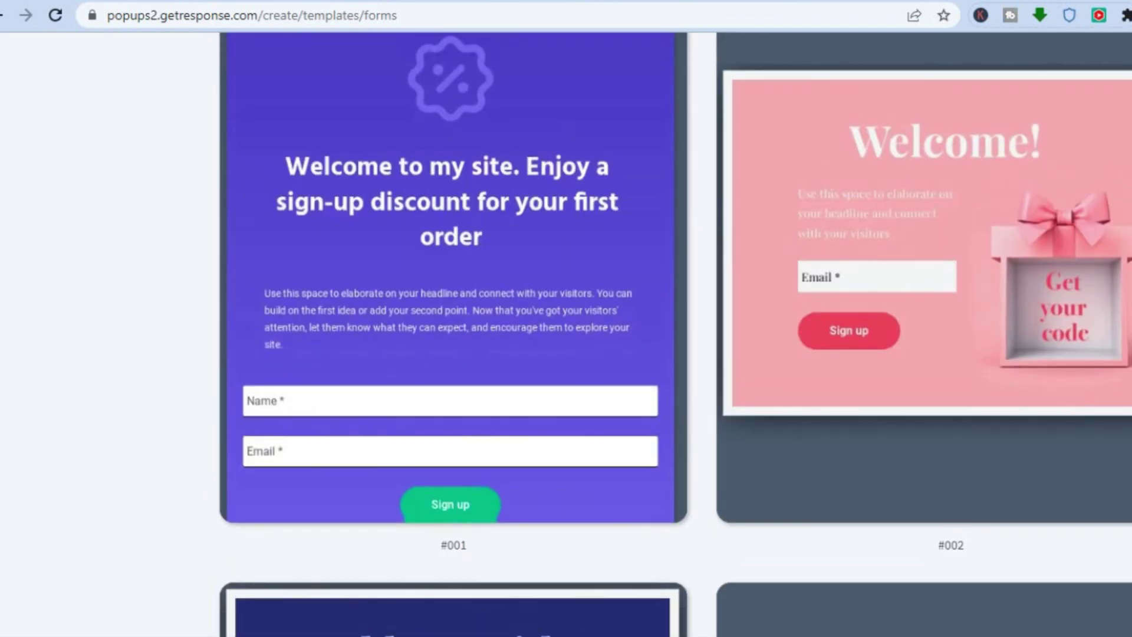
{"action": "scroll", "coordinate": [700, 258], "scroll_direction": "up", "scroll_amount": 7}
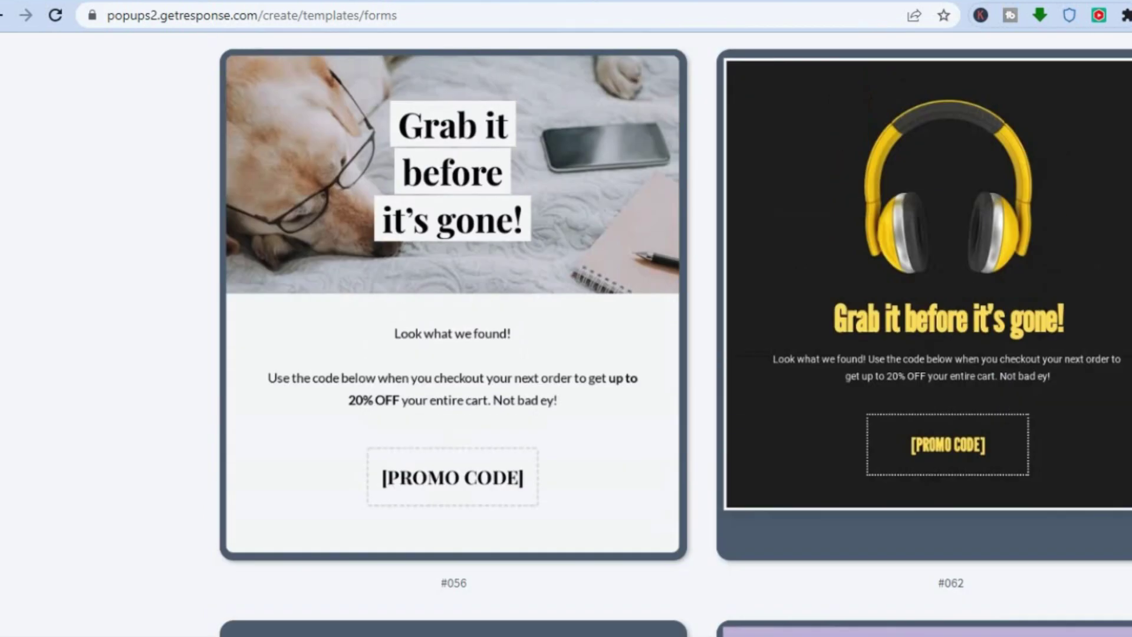
{"action": "scroll", "coordinate": [700, 257], "scroll_direction": "down", "scroll_amount": 2}
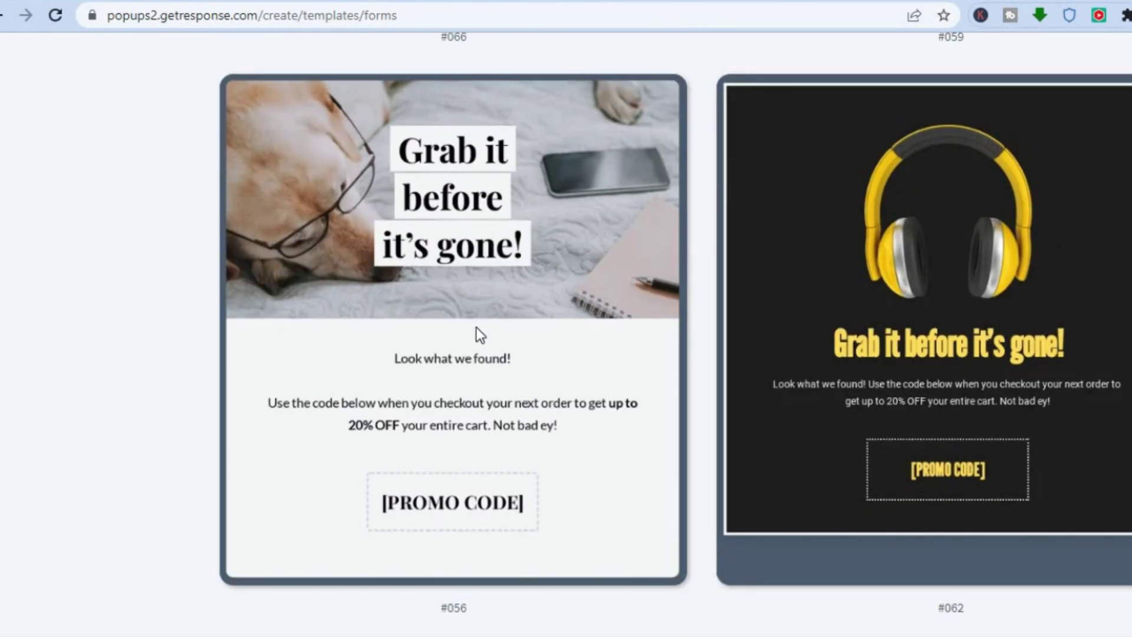
{"action": "mouse_move", "coordinate": [475, 327]}
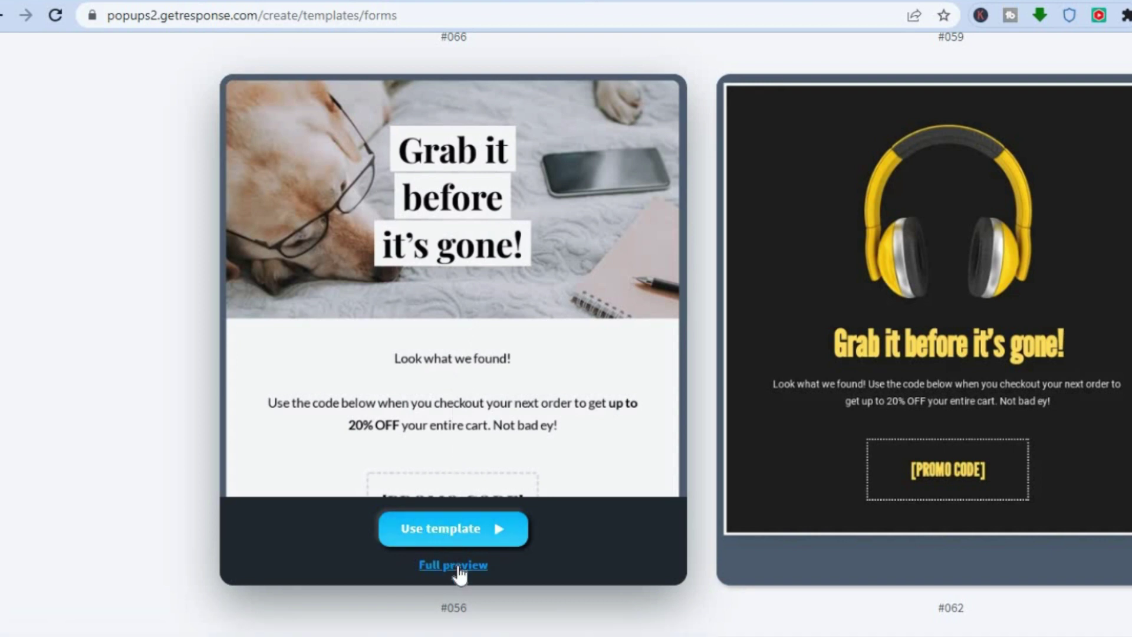
Step: Preview template #056 in full and open it in the form editor with Use template
{"action": "left_click", "coordinate": [459, 567]}
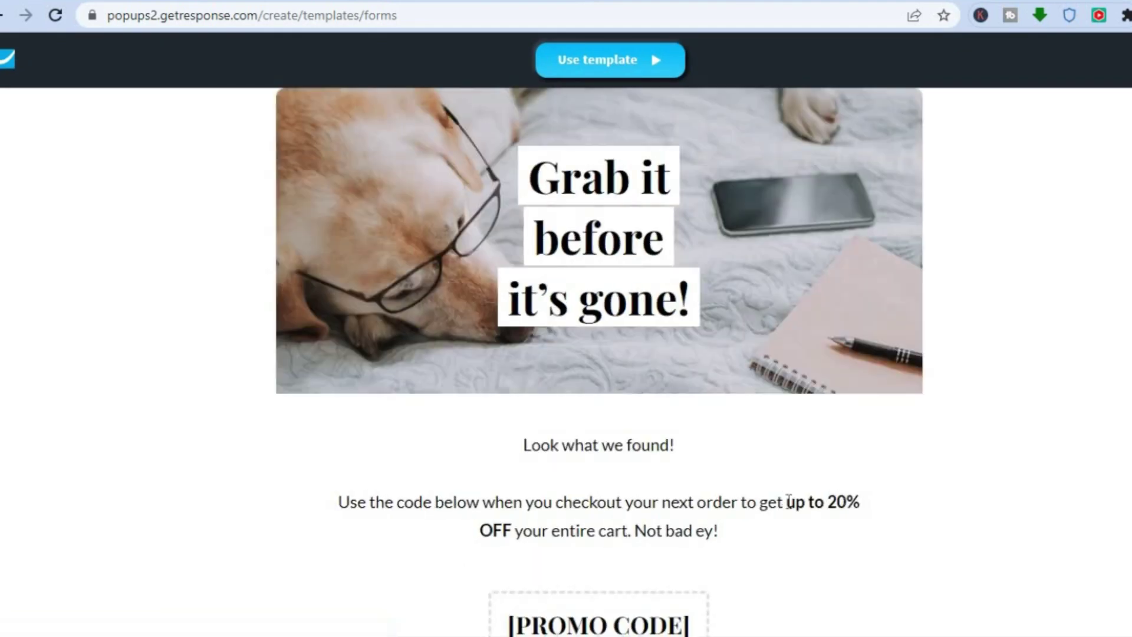
{"action": "scroll", "coordinate": [598, 354], "scroll_direction": "down", "scroll_amount": 1}
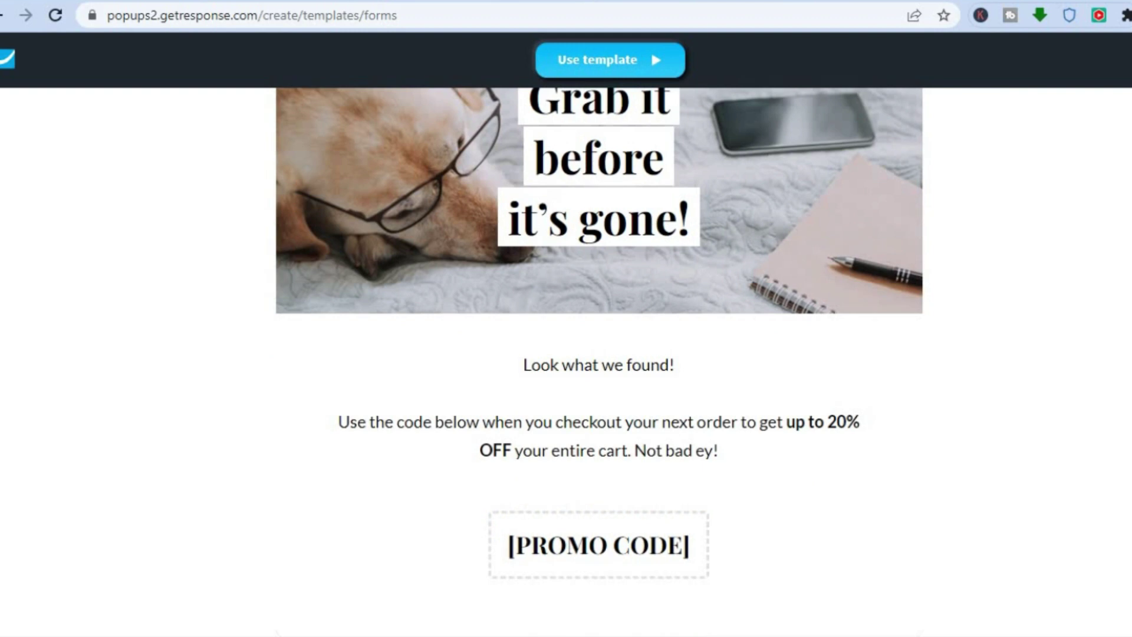
{"action": "scroll", "coordinate": [598, 354], "scroll_direction": "up", "scroll_amount": 1}
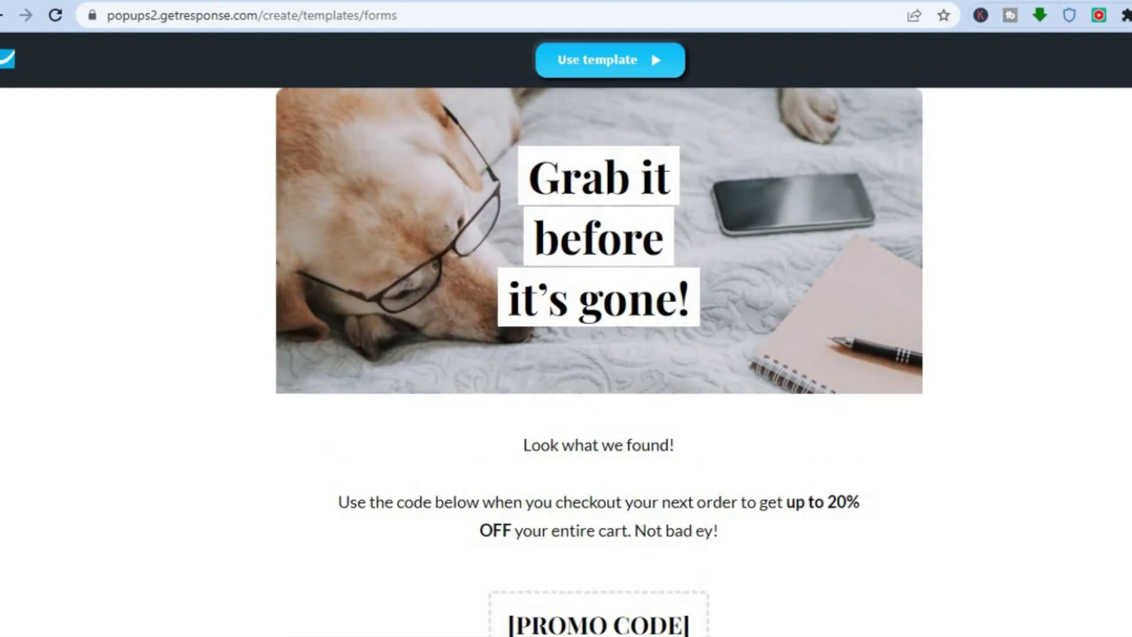
{"action": "left_click", "coordinate": [623, 64]}
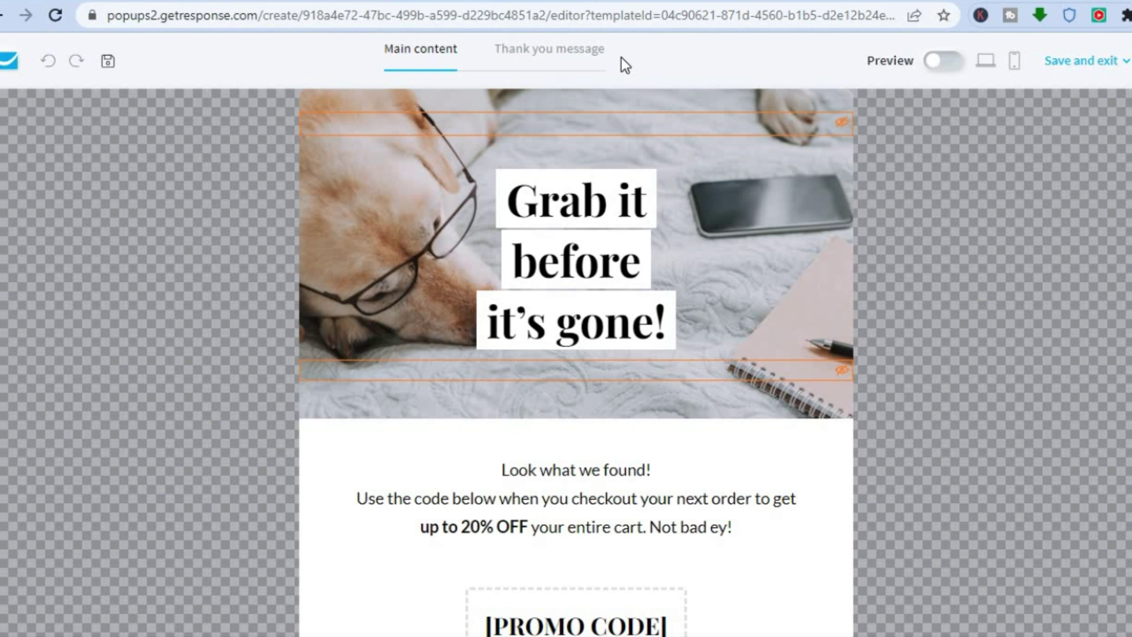
{"action": "mouse_move", "coordinate": [852, 196]}
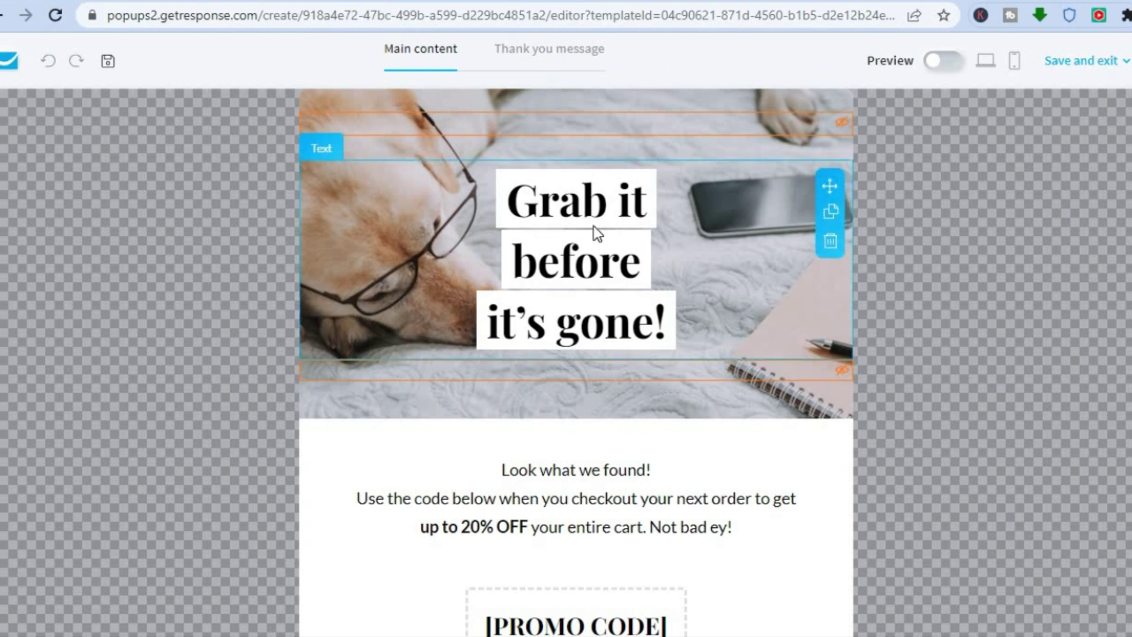
Step: Replace the headline words 'Grab it before it's gone' with SIMPLE ANSWERS
{"action": "left_click", "coordinate": [596, 272]}
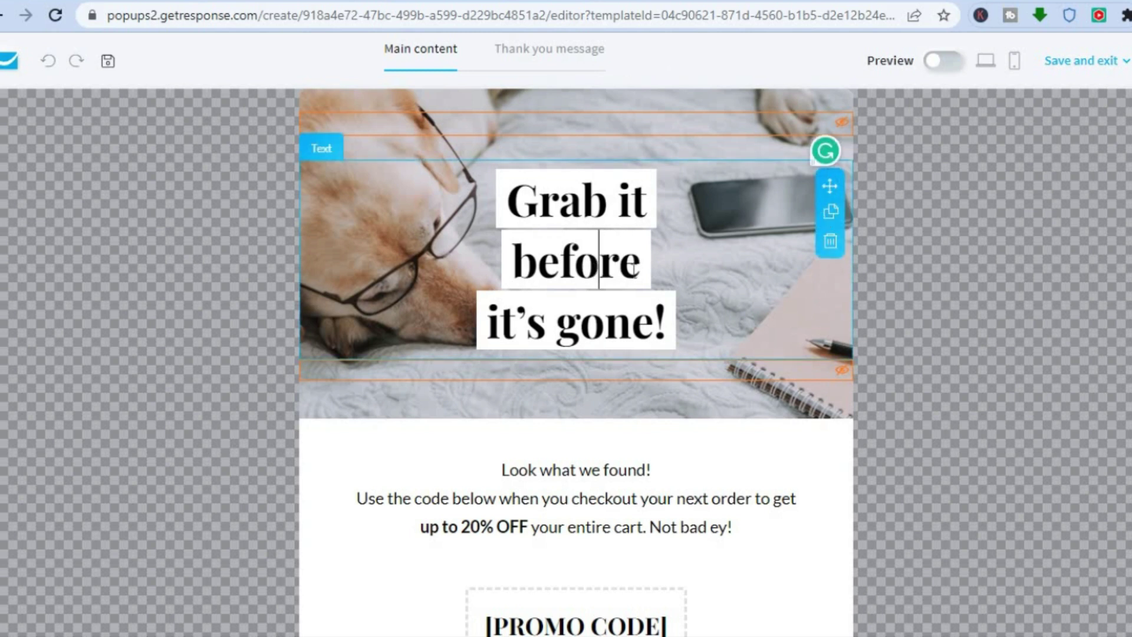
{"action": "left_click", "coordinate": [439, 277]}
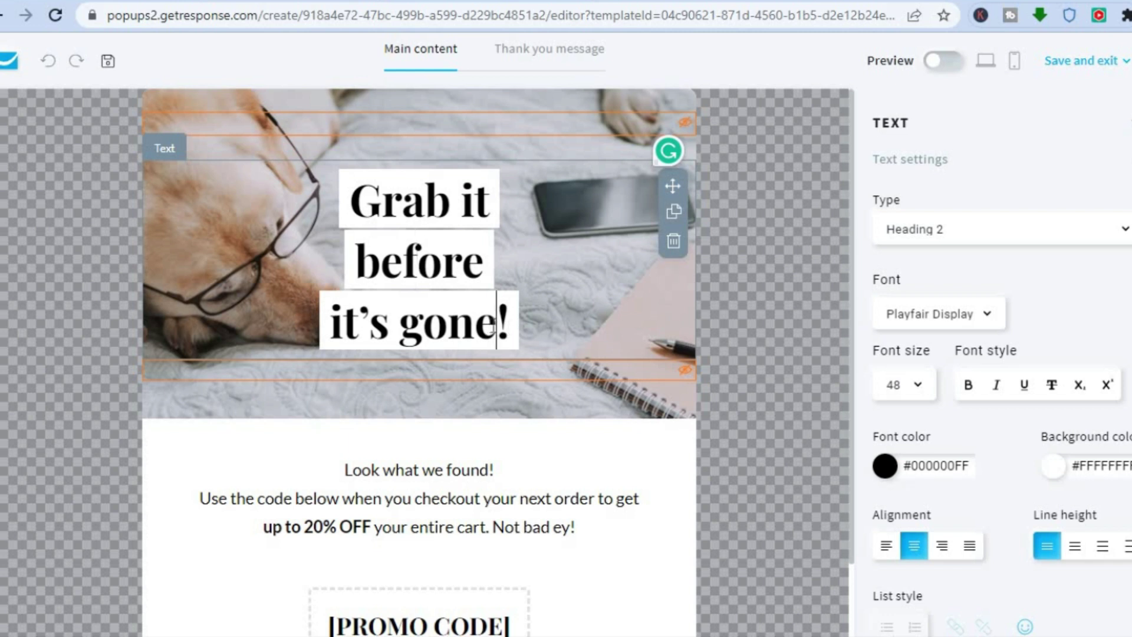
{"action": "left_click_drag", "start_coordinate": [497, 328], "coordinate": [359, 200]}
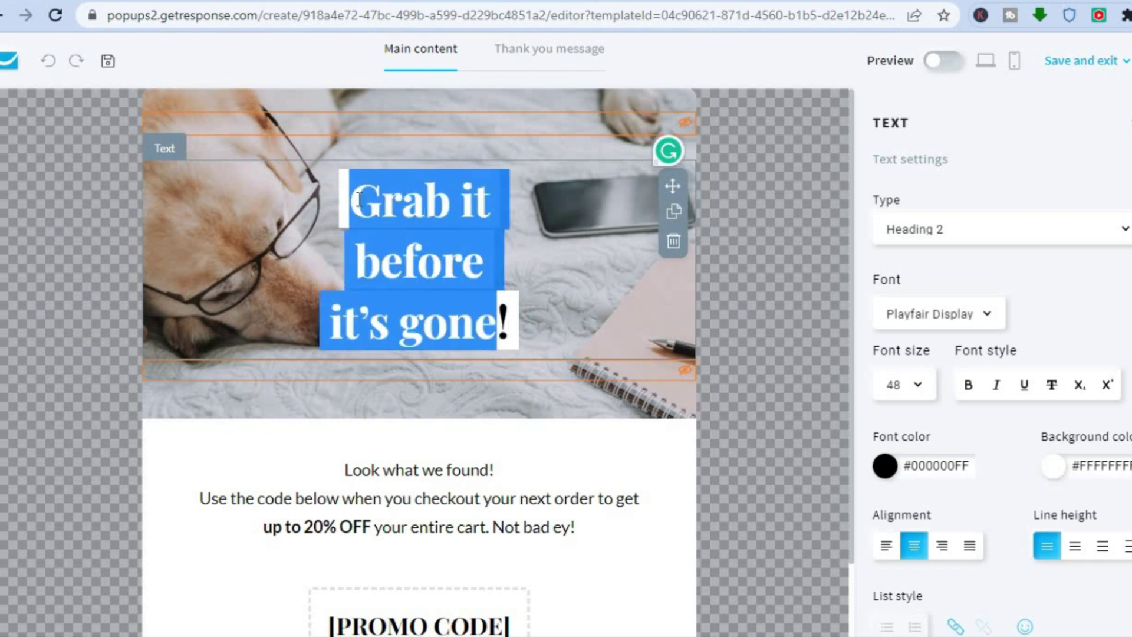
{"action": "type", "text": "SIM"}
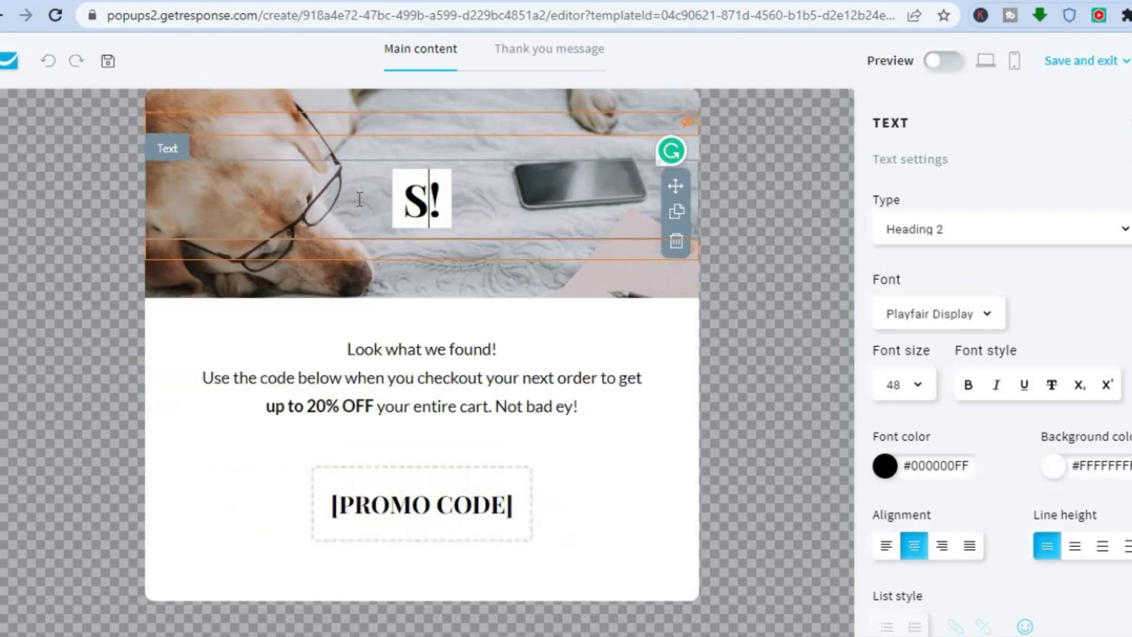
{"action": "type", "text": "PL"}
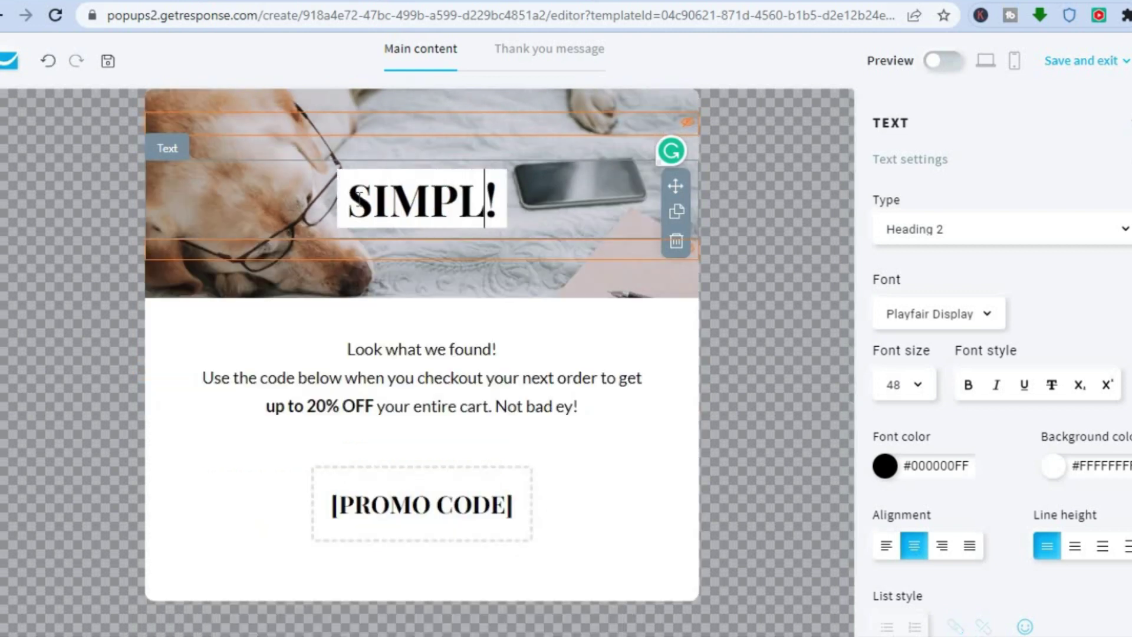
{"action": "type", "text": "E ANSW"}
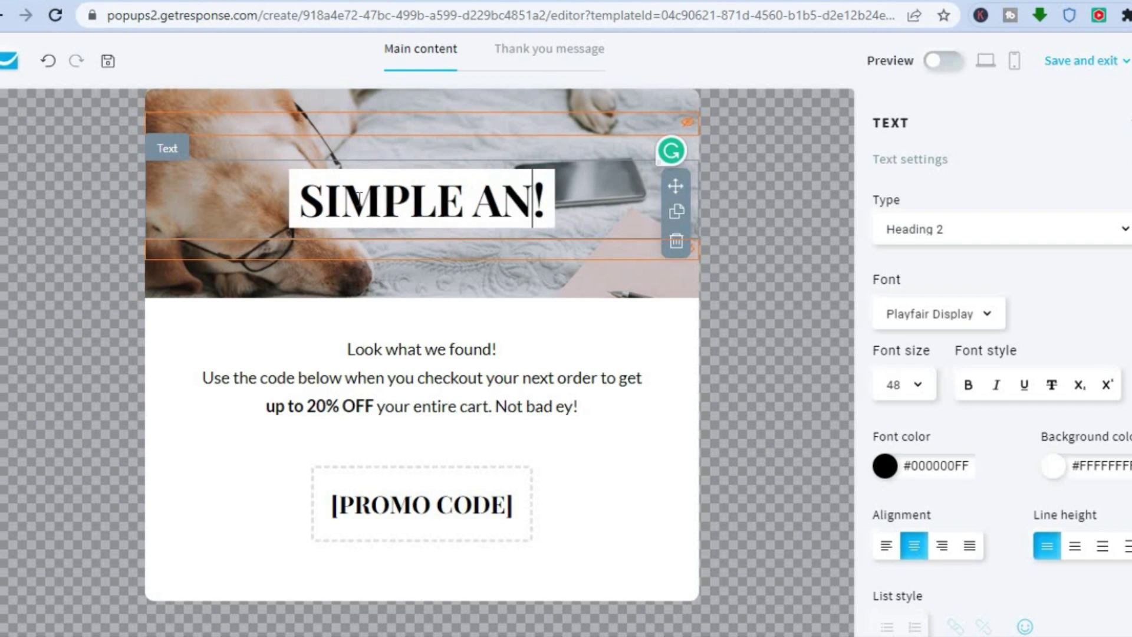
{"action": "type", "text": "ERS"}
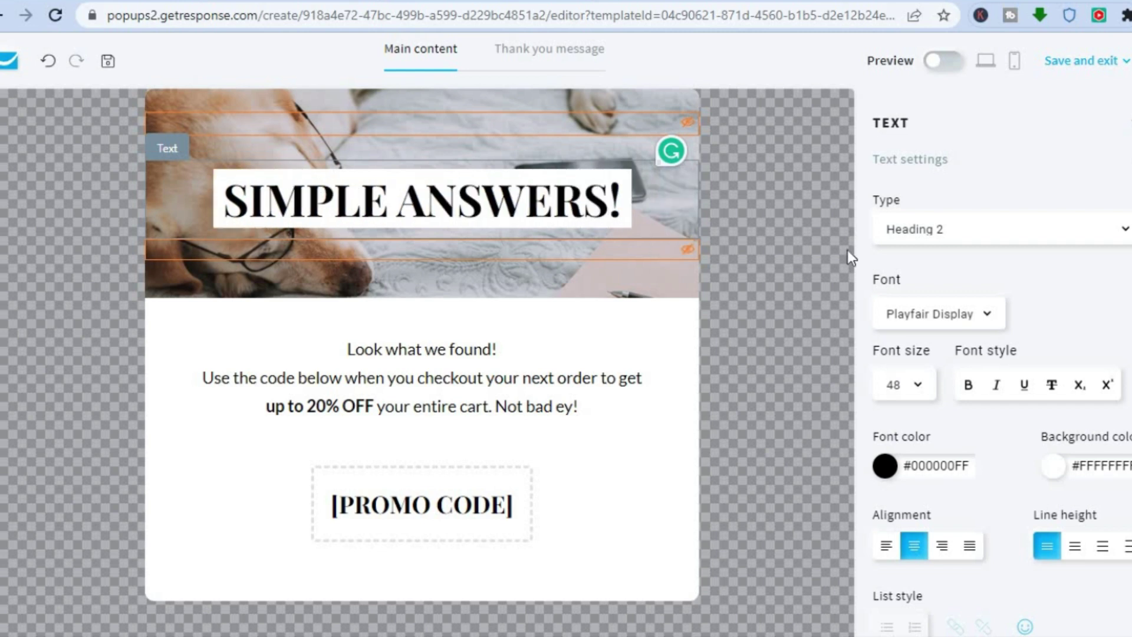
Step: Switch the selected SIMPLE ANSWERS heading text from Playfair Display to Oswald
{"action": "left_click", "coordinate": [923, 319]}
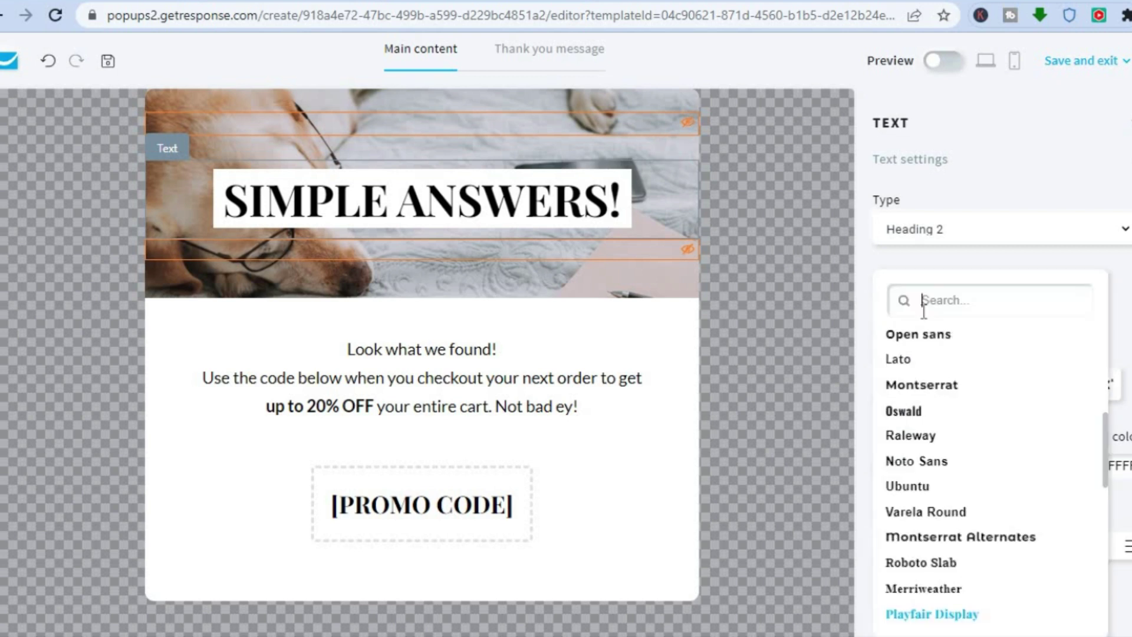
{"action": "left_click", "coordinate": [896, 413]}
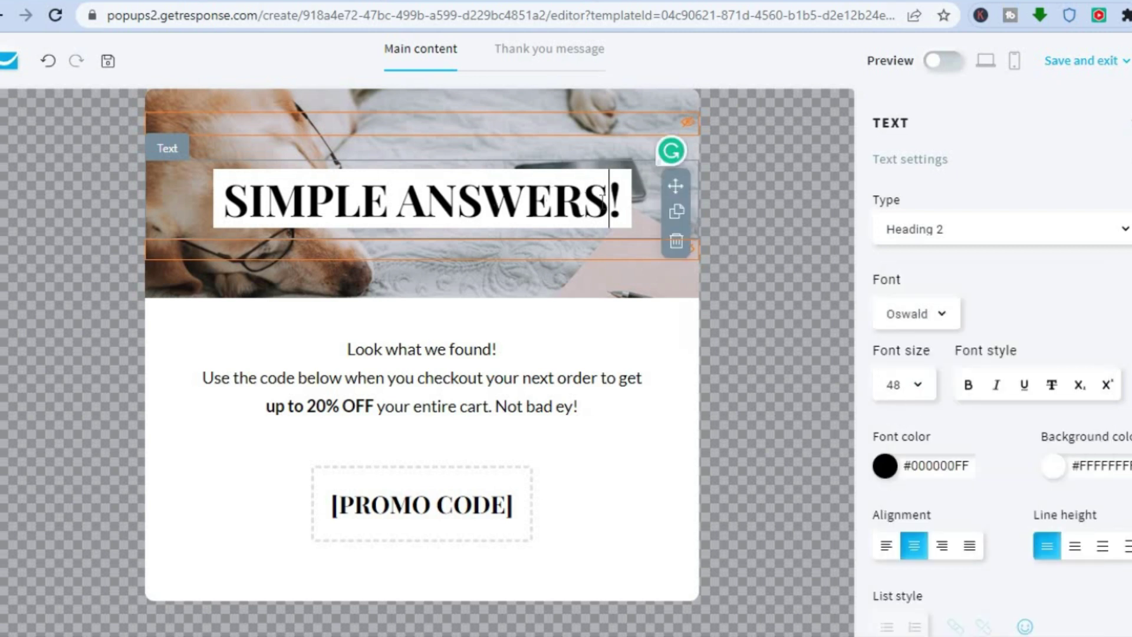
{"action": "left_click_drag", "start_coordinate": [596, 199], "coordinate": [209, 200]}
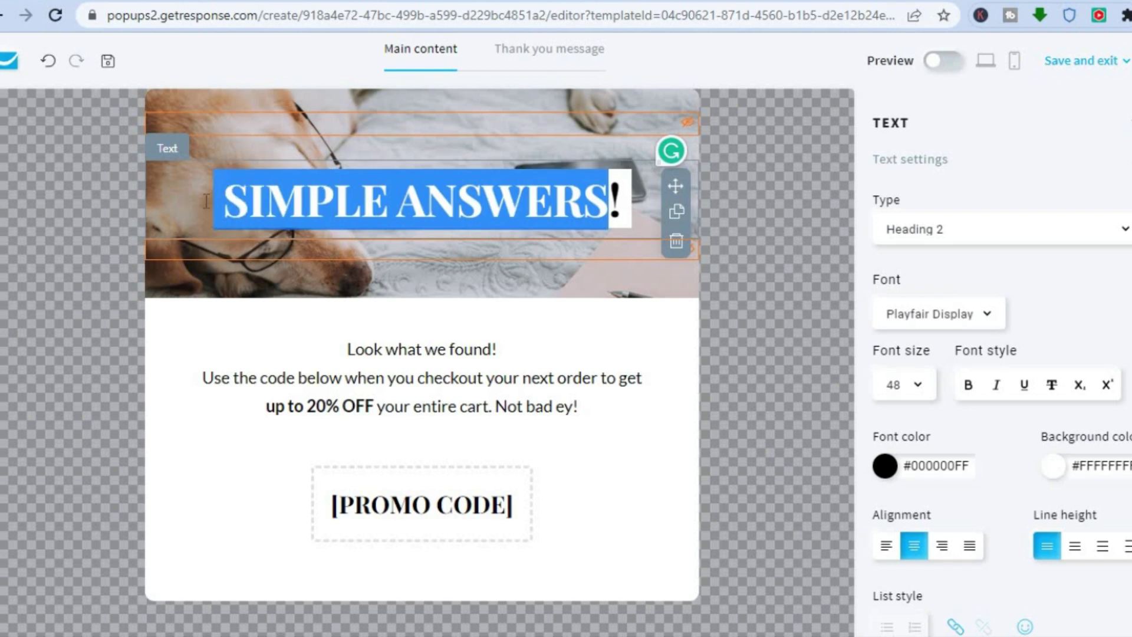
{"action": "left_click", "coordinate": [950, 316]}
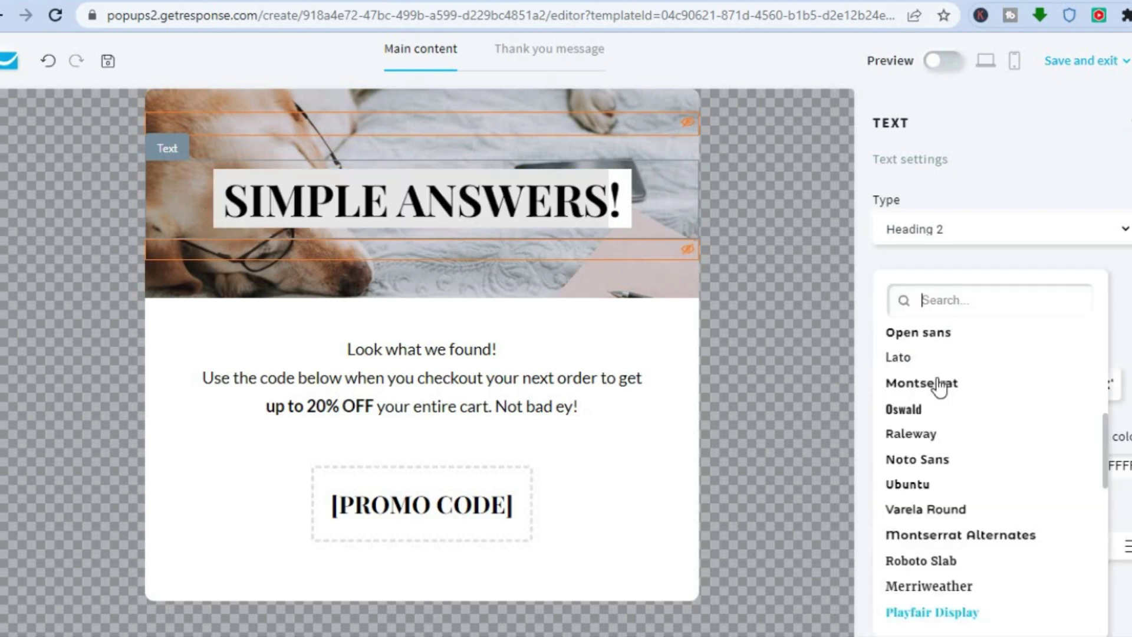
{"action": "left_click", "coordinate": [926, 415]}
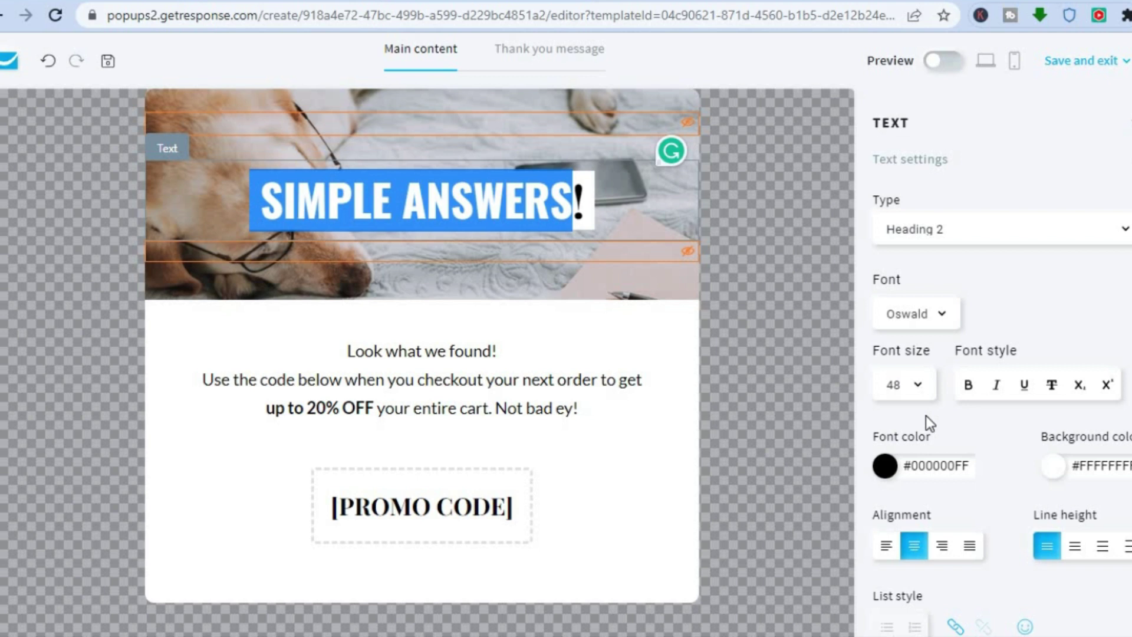
Step: Colour the SIMPLE ANSWERS words lime yellow #DEEB12FF, leaving the exclamation mark black
{"action": "left_click", "coordinate": [885, 465]}
{"action": "left_click", "coordinate": [884, 465]}
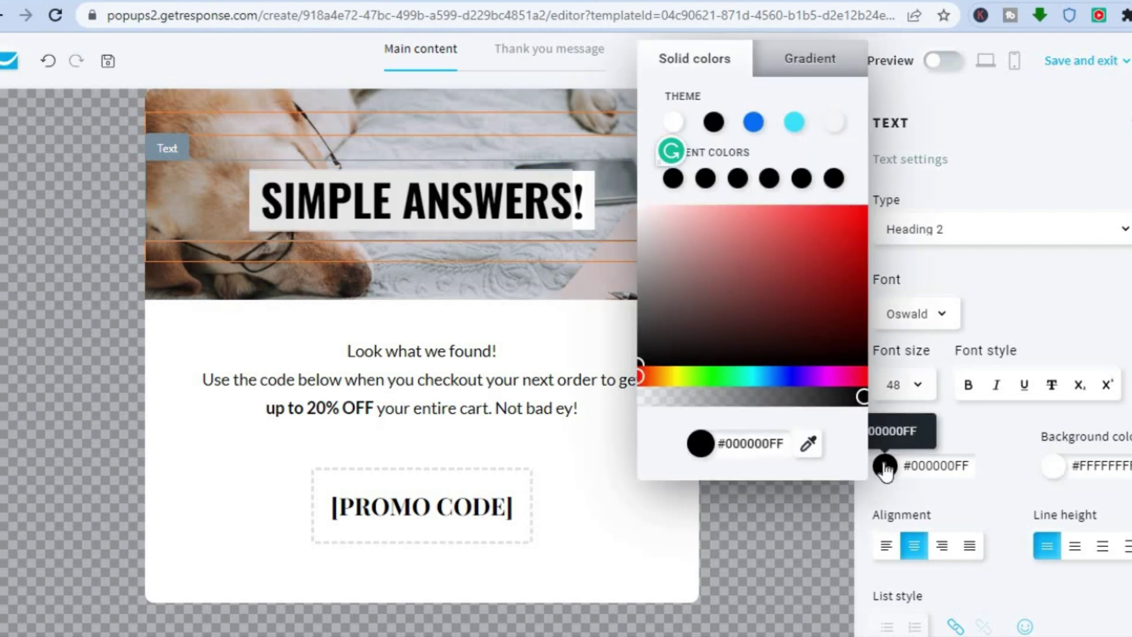
{"action": "left_click", "coordinate": [668, 377]}
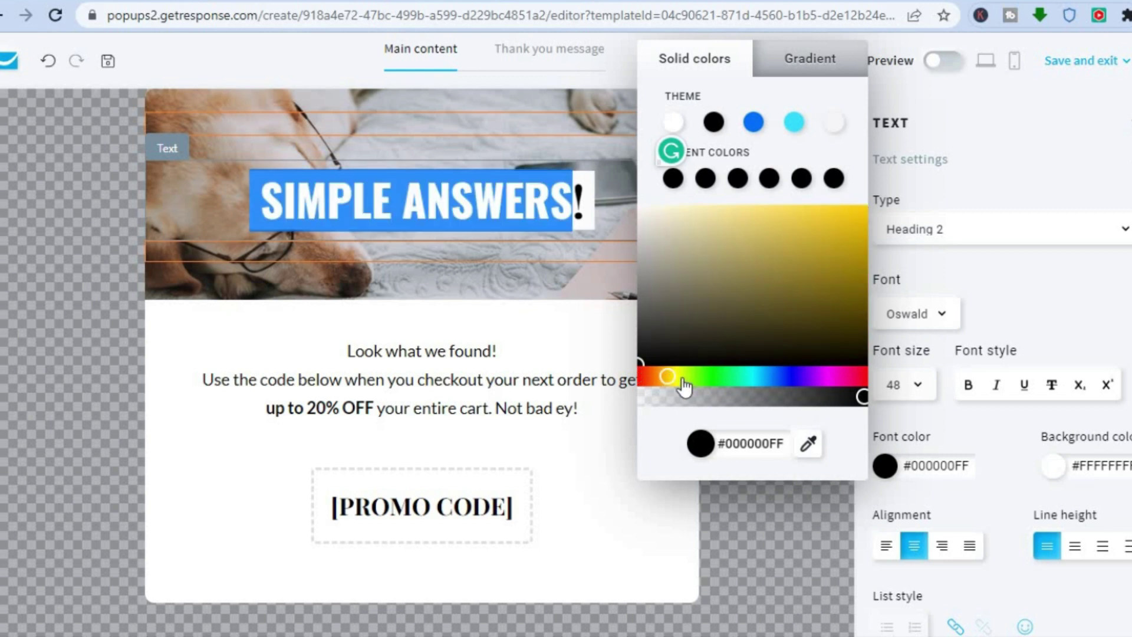
{"action": "left_click", "coordinate": [677, 377]}
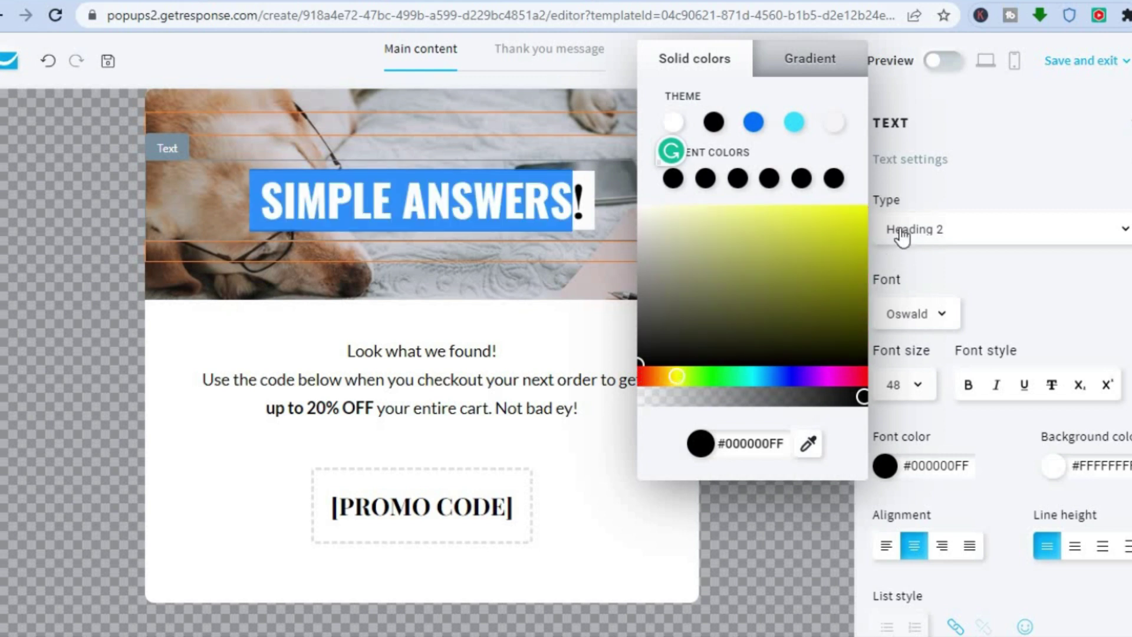
{"action": "left_click", "coordinate": [850, 217]}
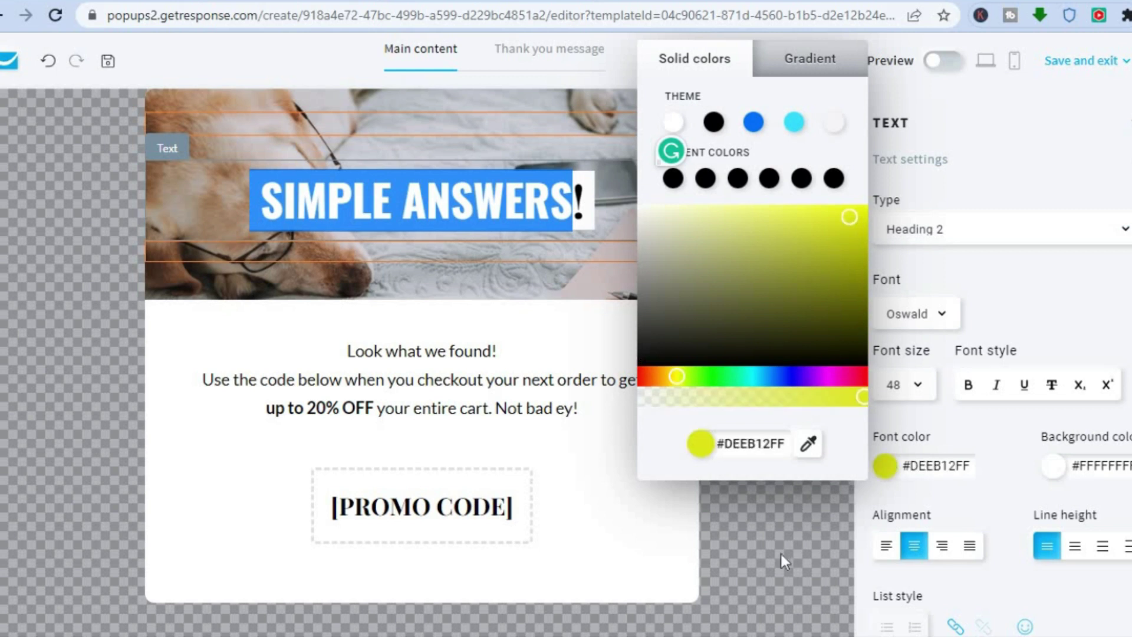
{"action": "left_click", "coordinate": [779, 527]}
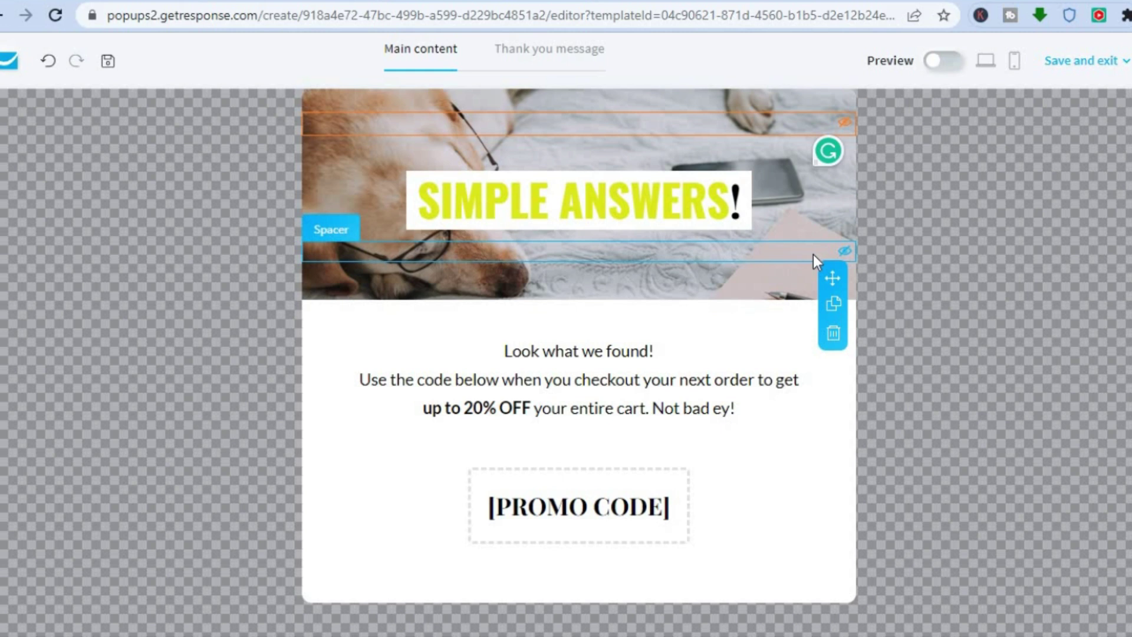
Step: Inspect the spacer, form body and Video background settings, then show the Add elements list
{"action": "left_click", "coordinate": [788, 280]}
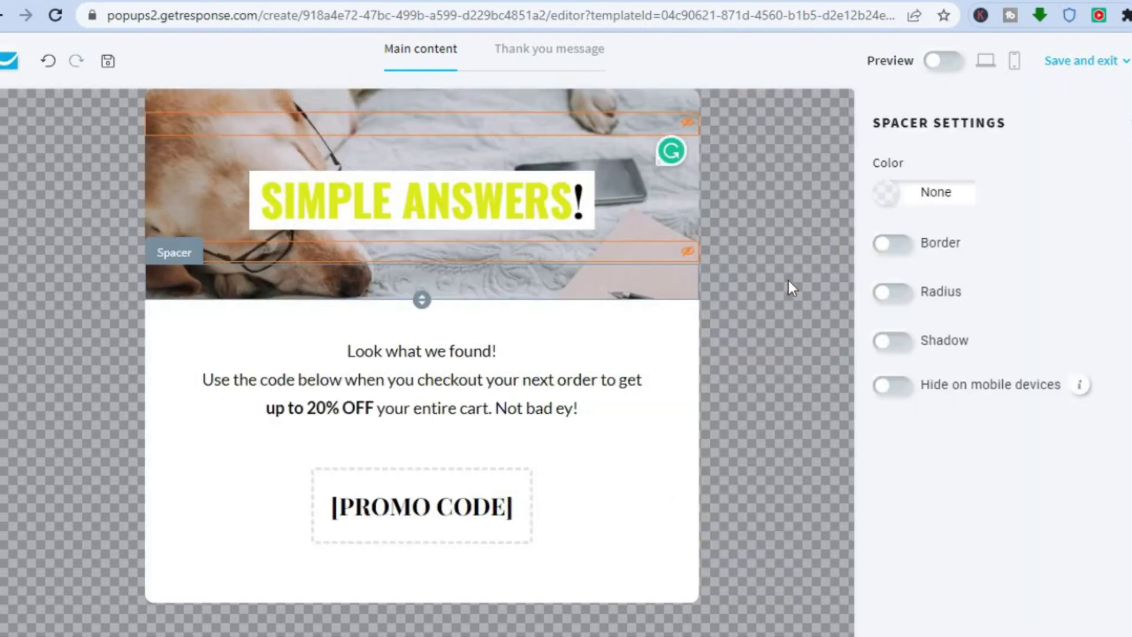
{"action": "left_click", "coordinate": [613, 100]}
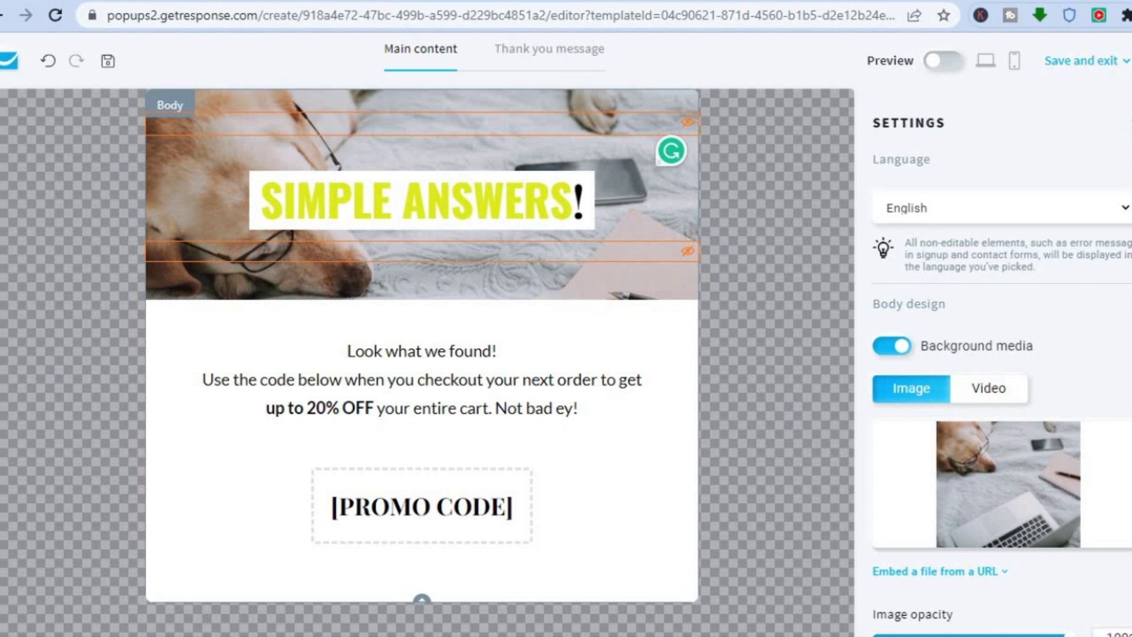
{"action": "scroll", "coordinate": [1038, 350], "scroll_direction": "down", "scroll_amount": 3}
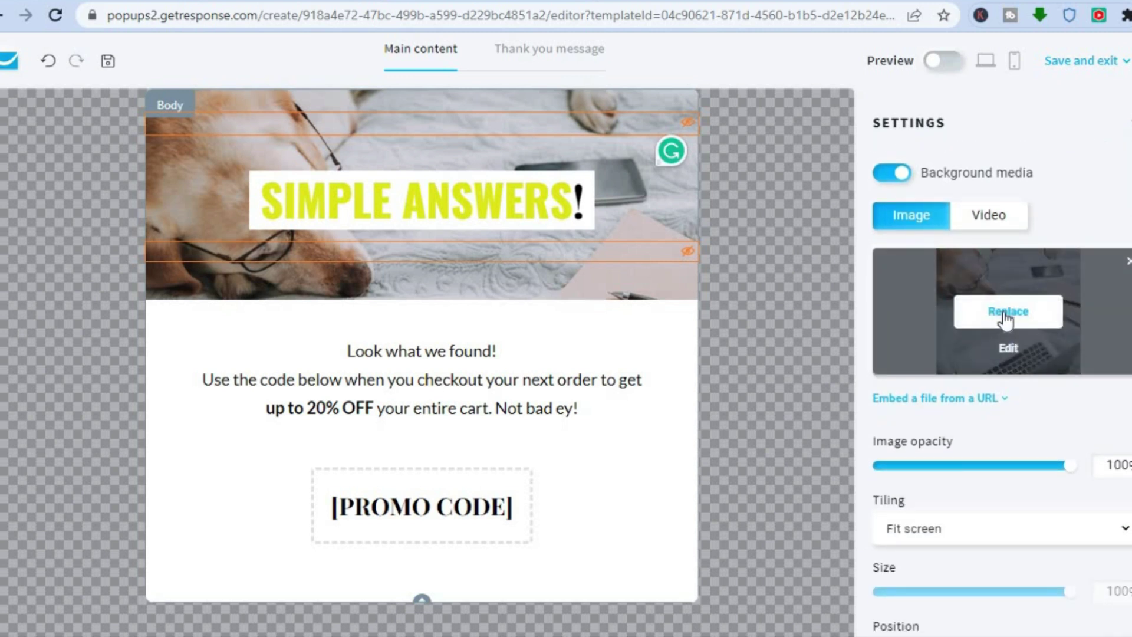
{"action": "left_click", "coordinate": [986, 218]}
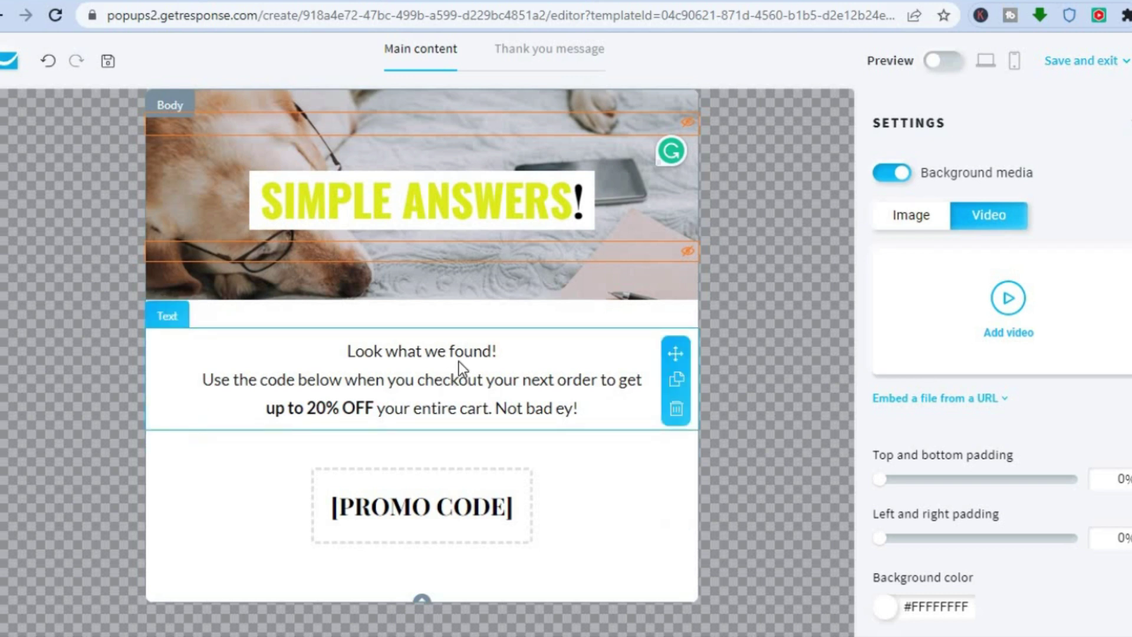
{"action": "left_click", "coordinate": [452, 408]}
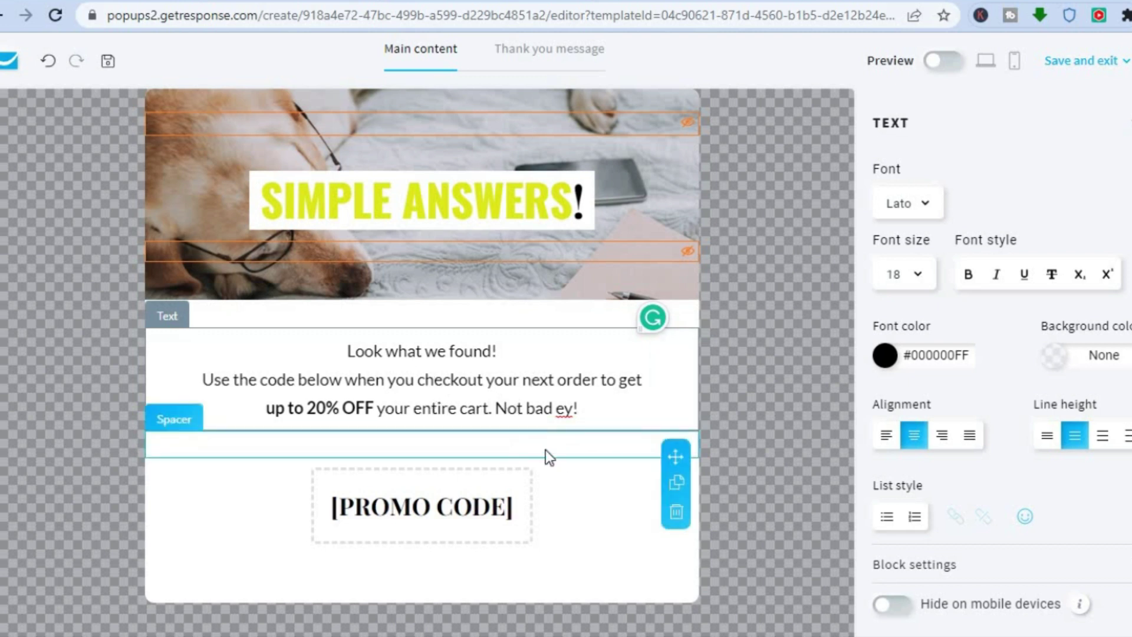
{"action": "left_click", "coordinate": [560, 447]}
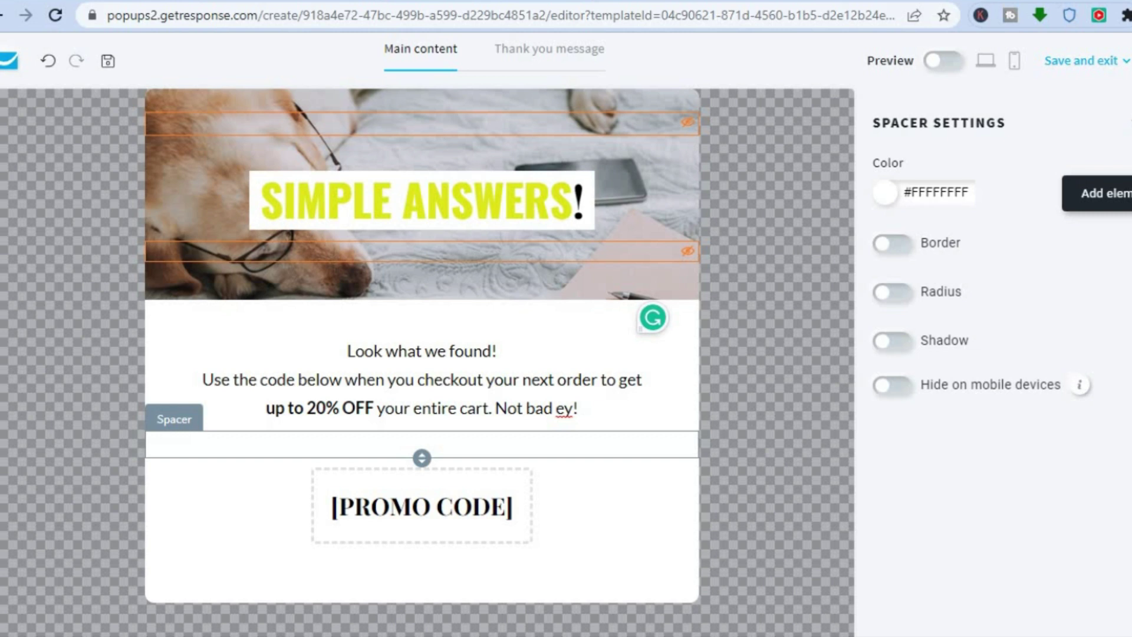
{"action": "left_click", "coordinate": [1127, 193]}
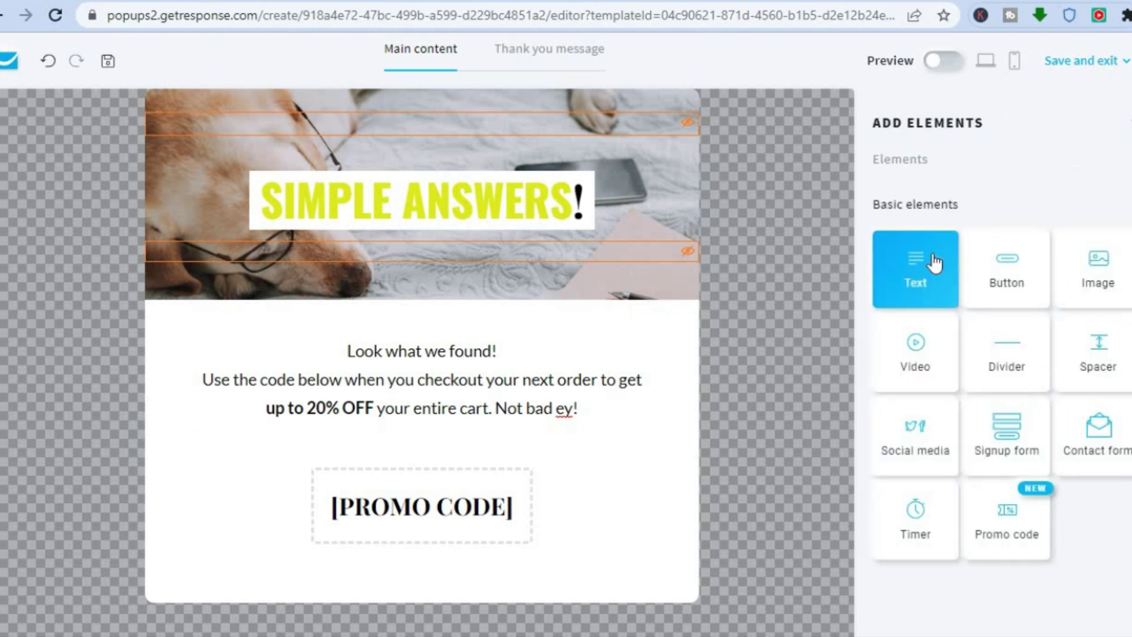
Step: Drop a Text block below the discount paragraph and type TEST into it
{"action": "left_click_drag", "start_coordinate": [918, 274], "coordinate": [497, 437]}
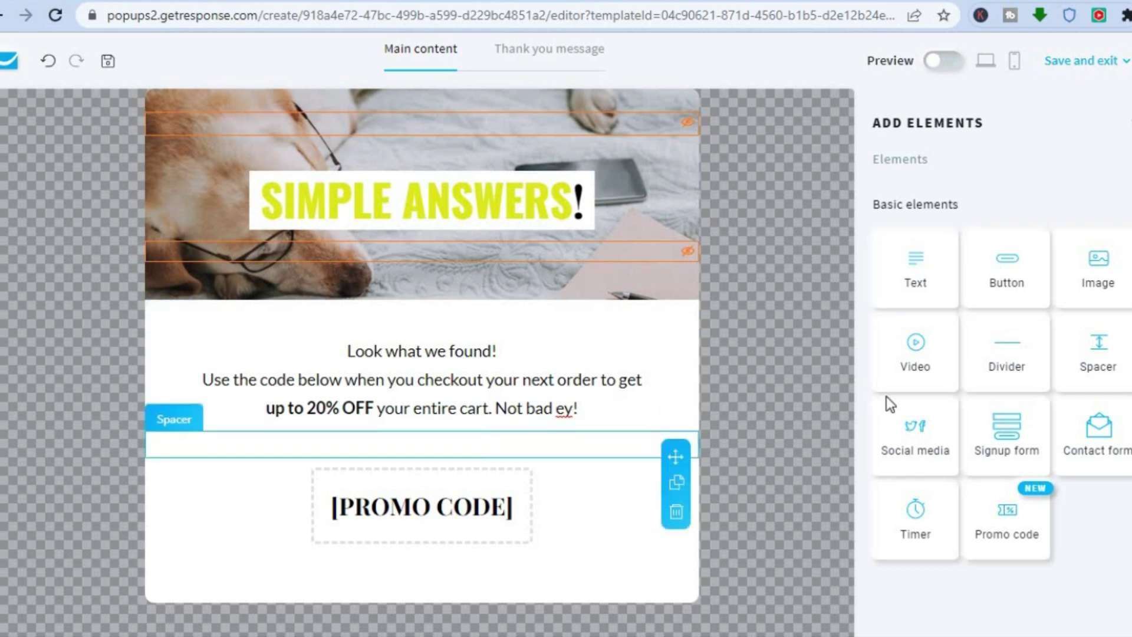
{"action": "left_click_drag", "start_coordinate": [902, 273], "coordinate": [464, 451]}
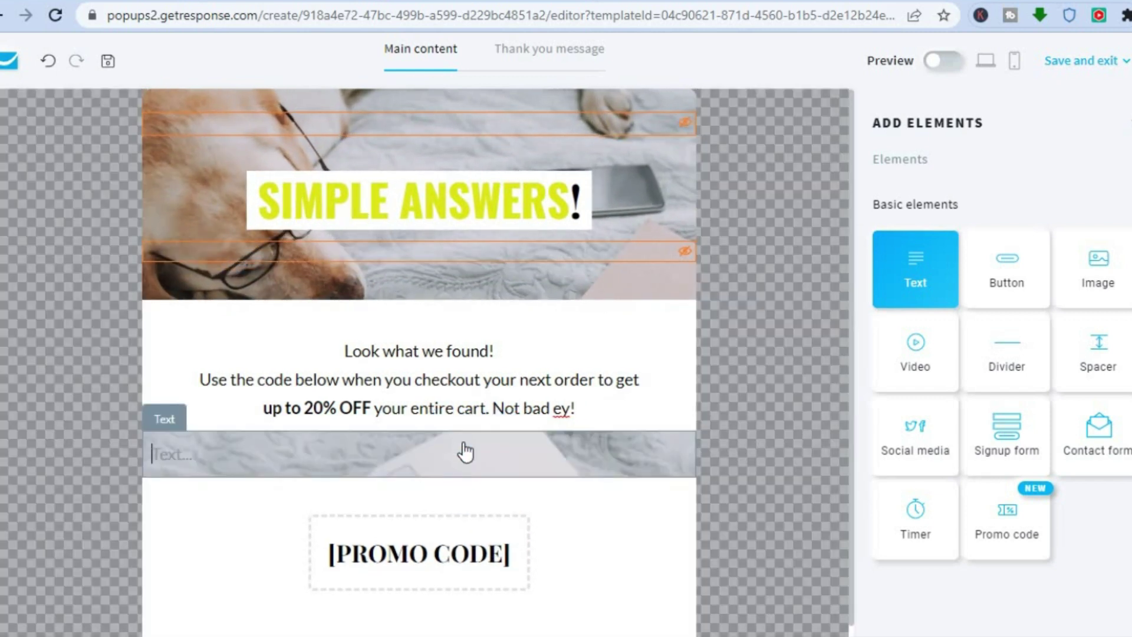
{"action": "type", "text": "TEST"}
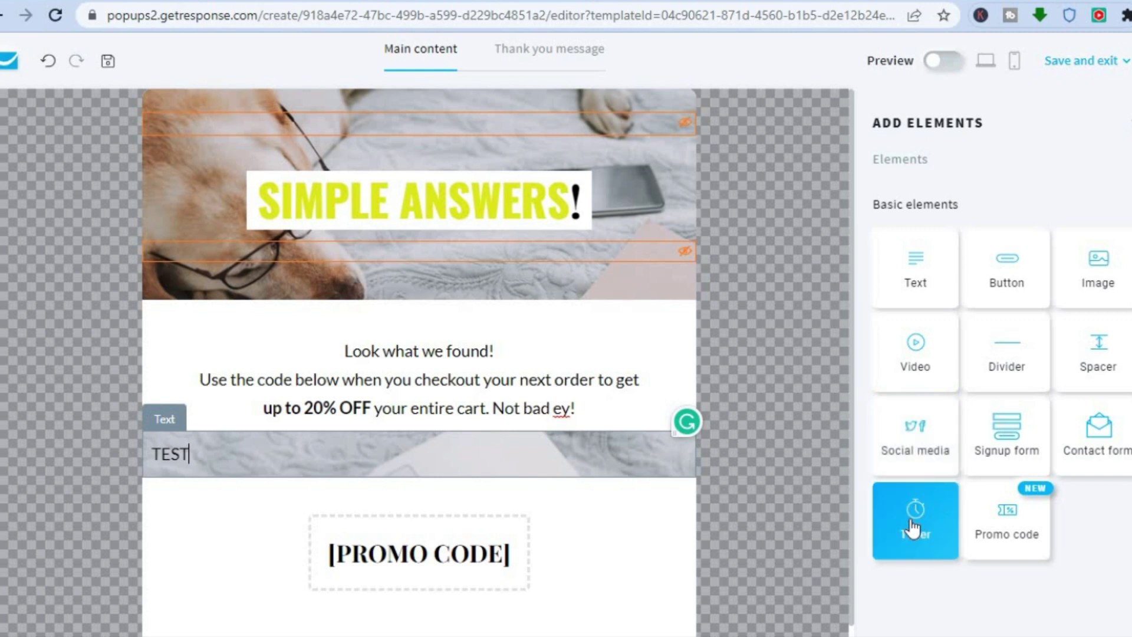
Step: Place a countdown timer below the promo code and set its Days to 1
{"action": "left_click_drag", "start_coordinate": [912, 528], "coordinate": [522, 586]}
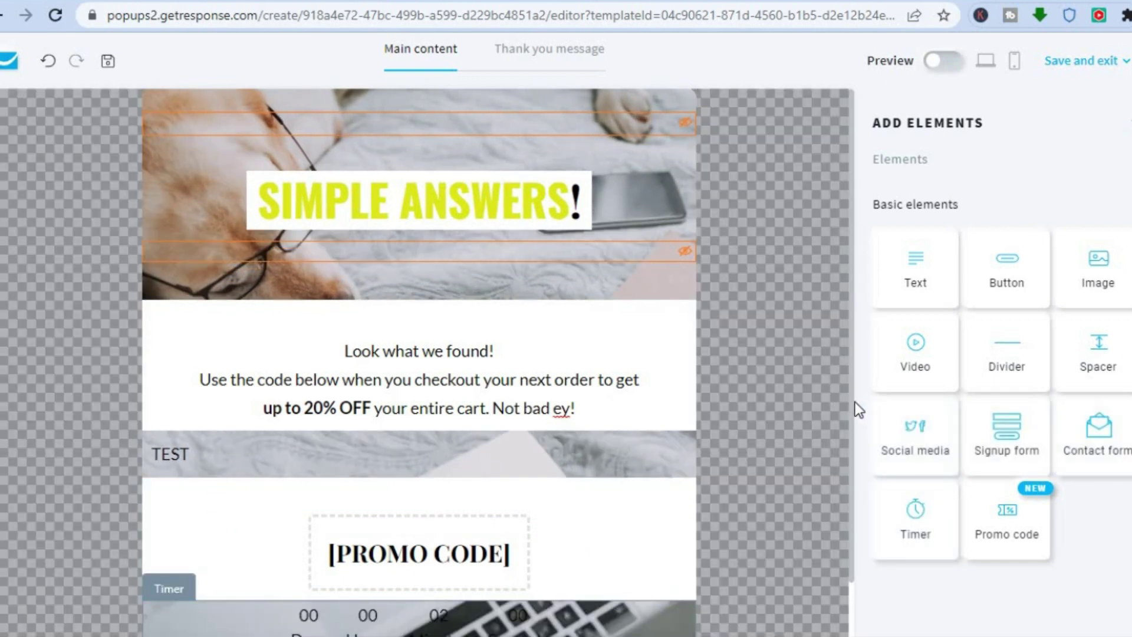
{"action": "scroll", "coordinate": [849, 433], "scroll_direction": "down", "scroll_amount": 1}
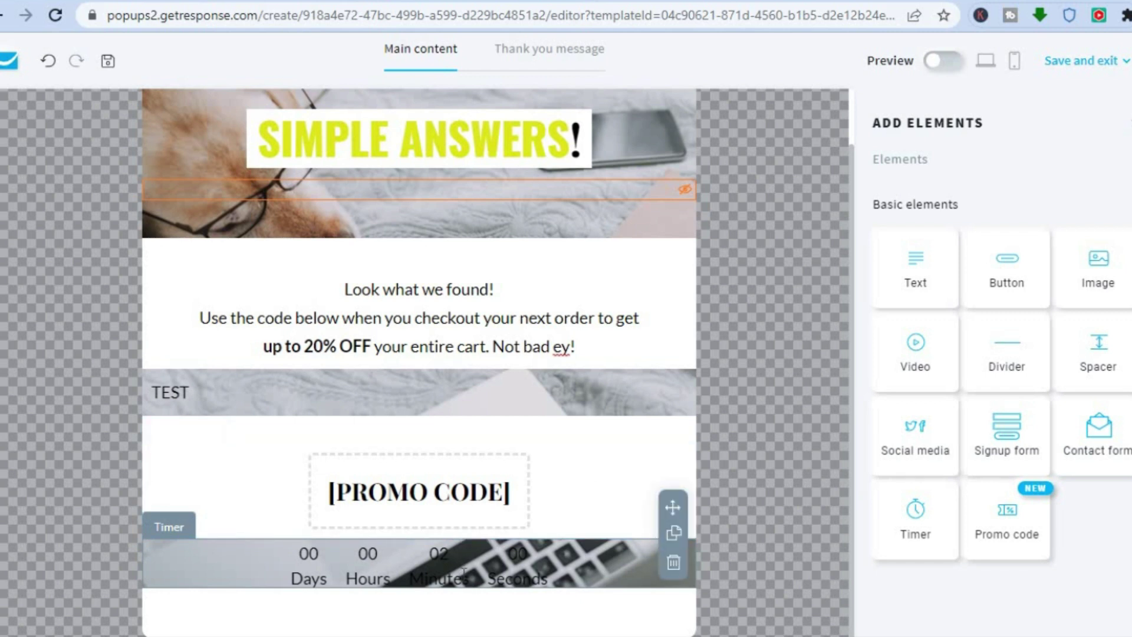
{"action": "left_click", "coordinate": [622, 554]}
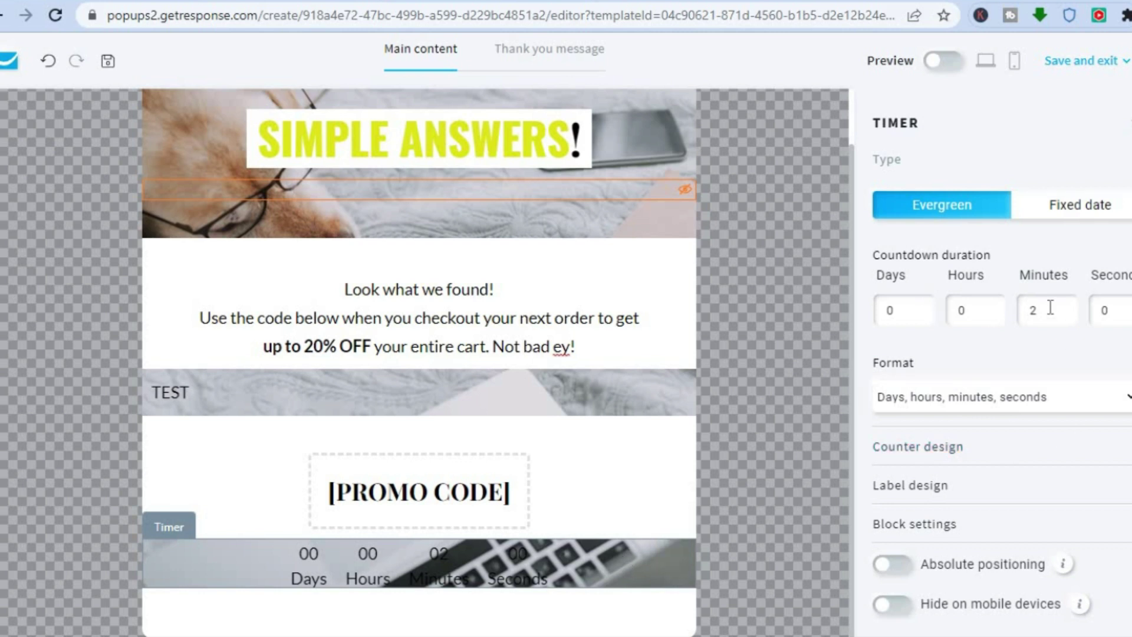
{"action": "left_click", "coordinate": [913, 308]}
{"action": "left_click_drag", "start_coordinate": [913, 308], "coordinate": [868, 309]}
{"action": "type", "text": "1"}
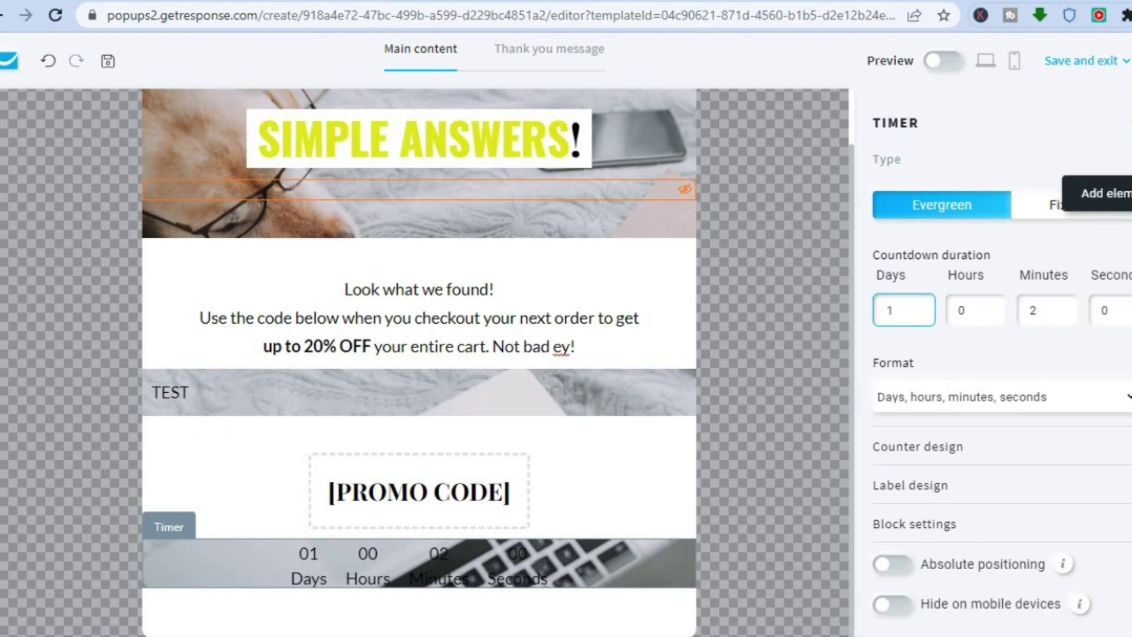
{"action": "left_click", "coordinate": [1129, 193]}
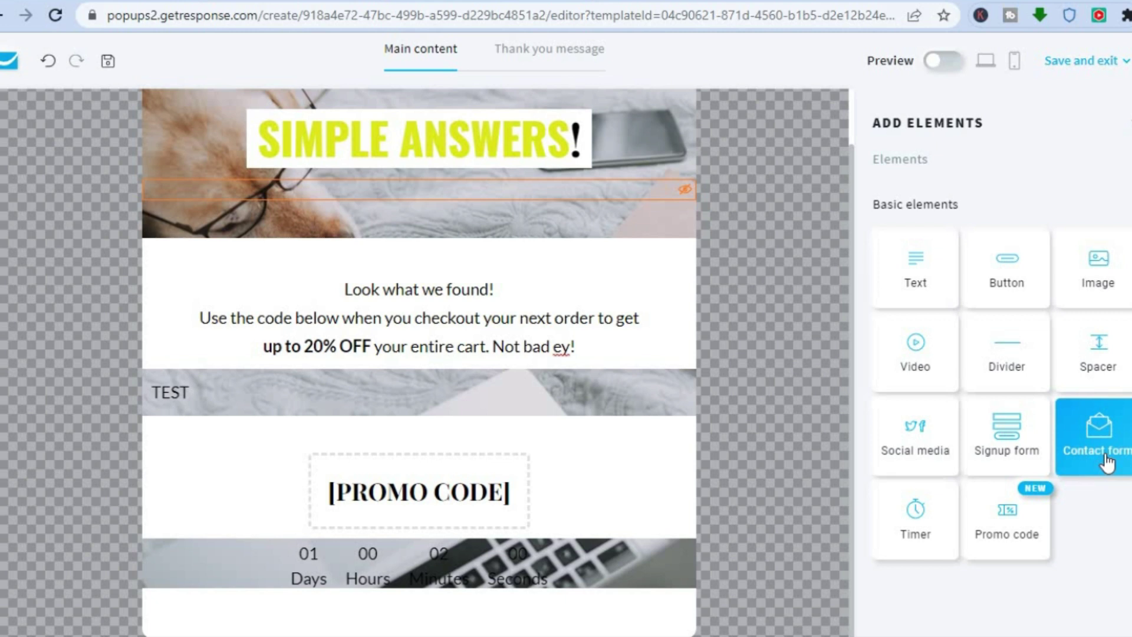
Step: Drop a Contact form below TEST and expand its Fields and Design settings
{"action": "mouse_move", "coordinate": [455, 475]}
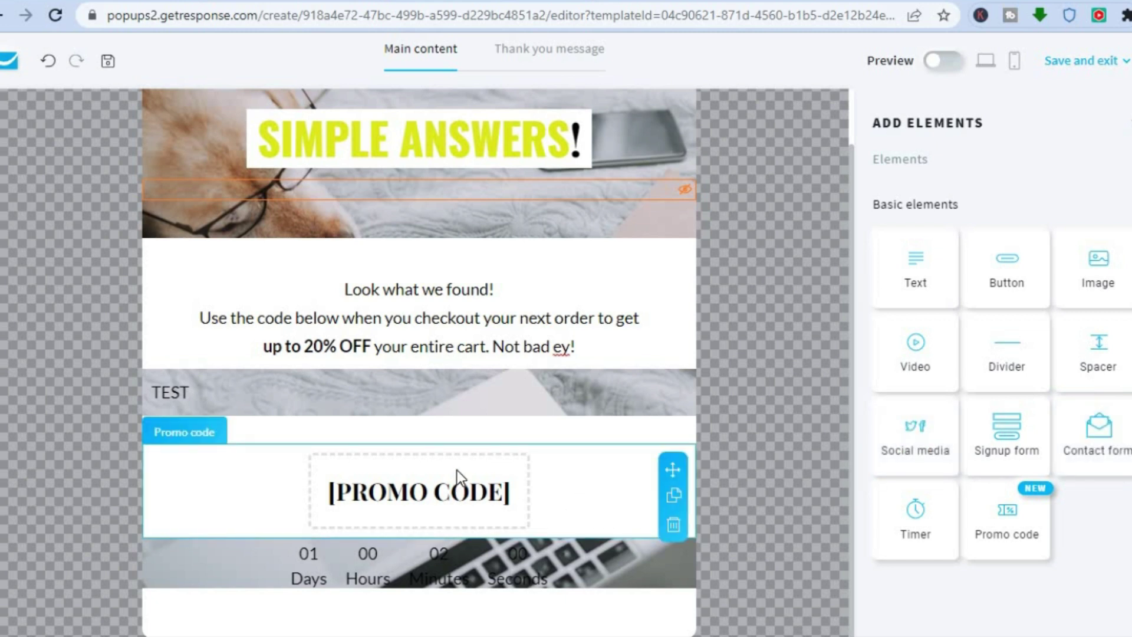
{"action": "left_click_drag", "start_coordinate": [1105, 435], "coordinate": [519, 453]}
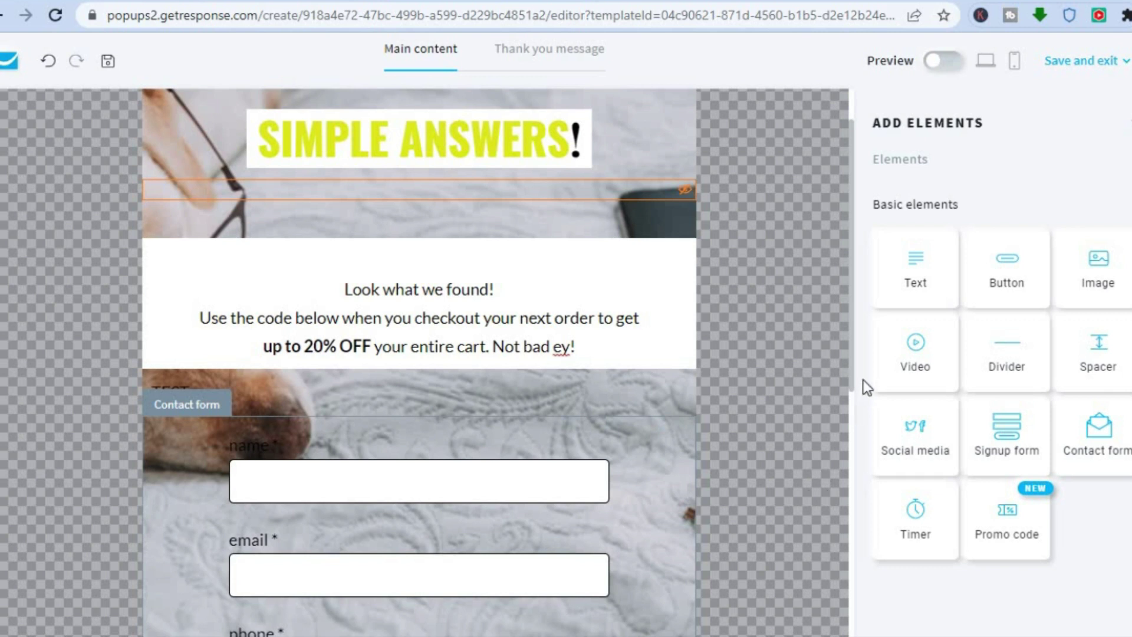
{"action": "left_click_drag", "start_coordinate": [851, 369], "coordinate": [843, 510]}
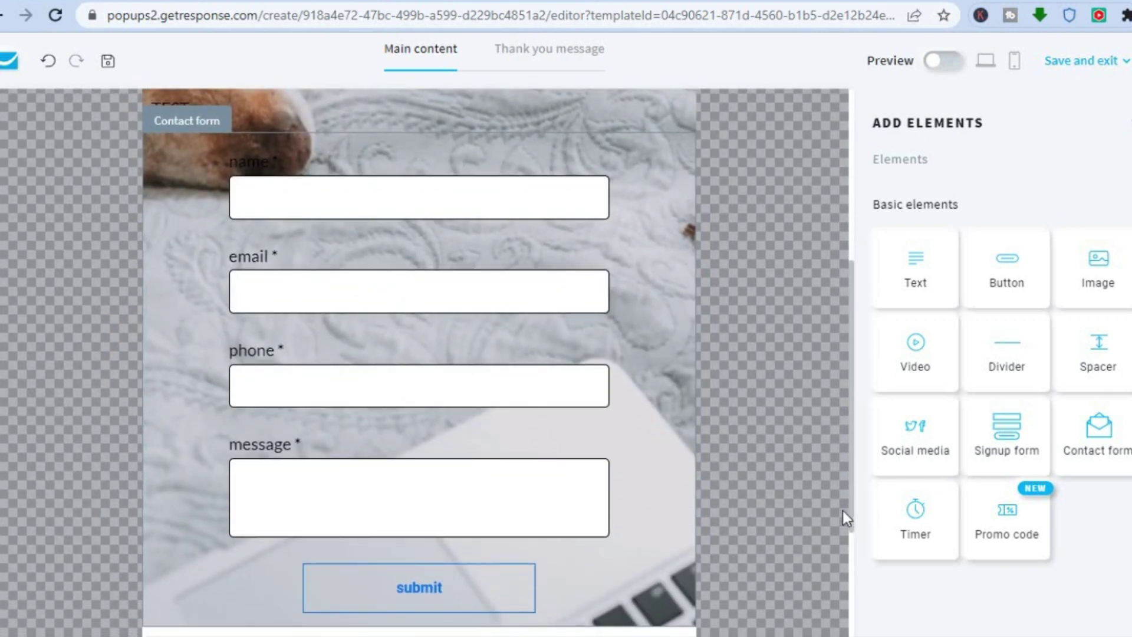
{"action": "left_click", "coordinate": [637, 400]}
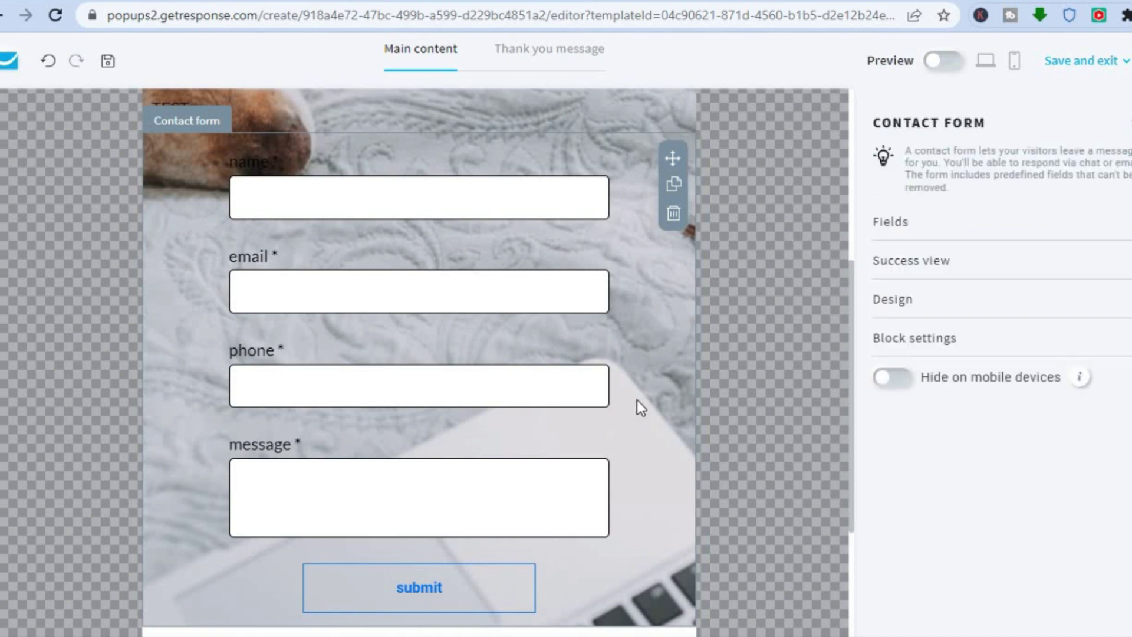
{"action": "left_click", "coordinate": [970, 227]}
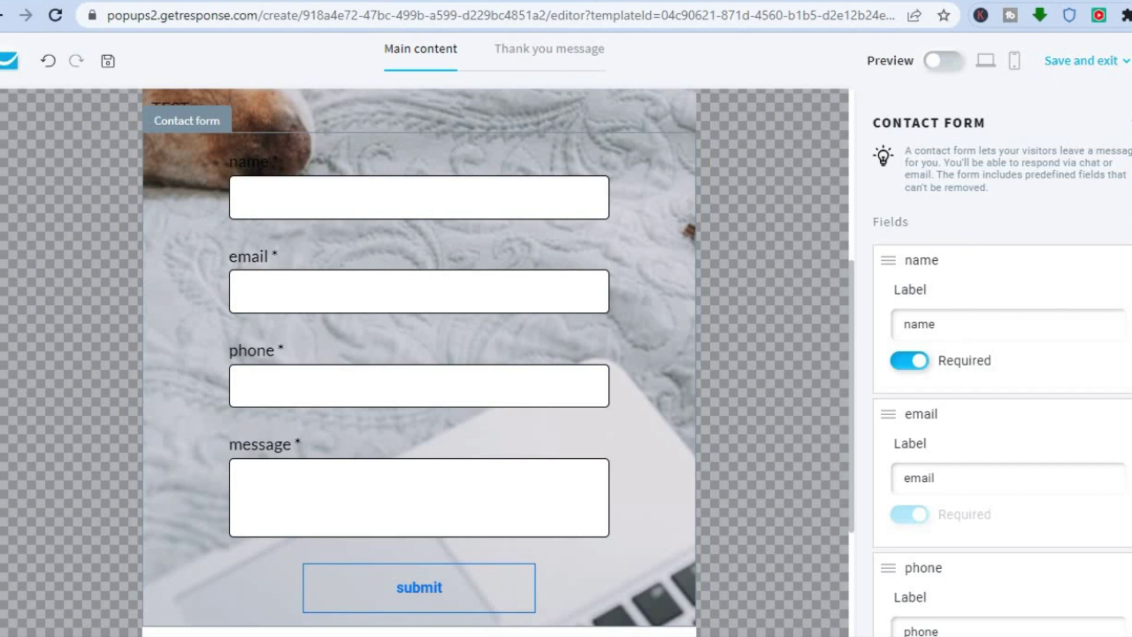
{"action": "scroll", "coordinate": [1003, 353], "scroll_direction": "down", "scroll_amount": 5}
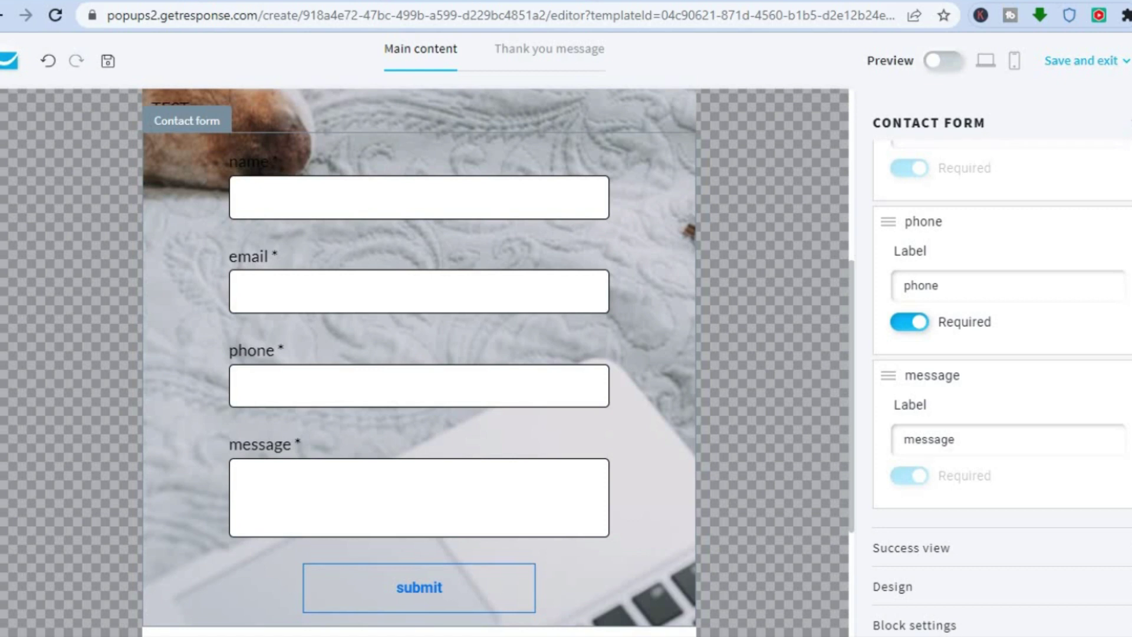
{"action": "left_click", "coordinate": [1048, 588]}
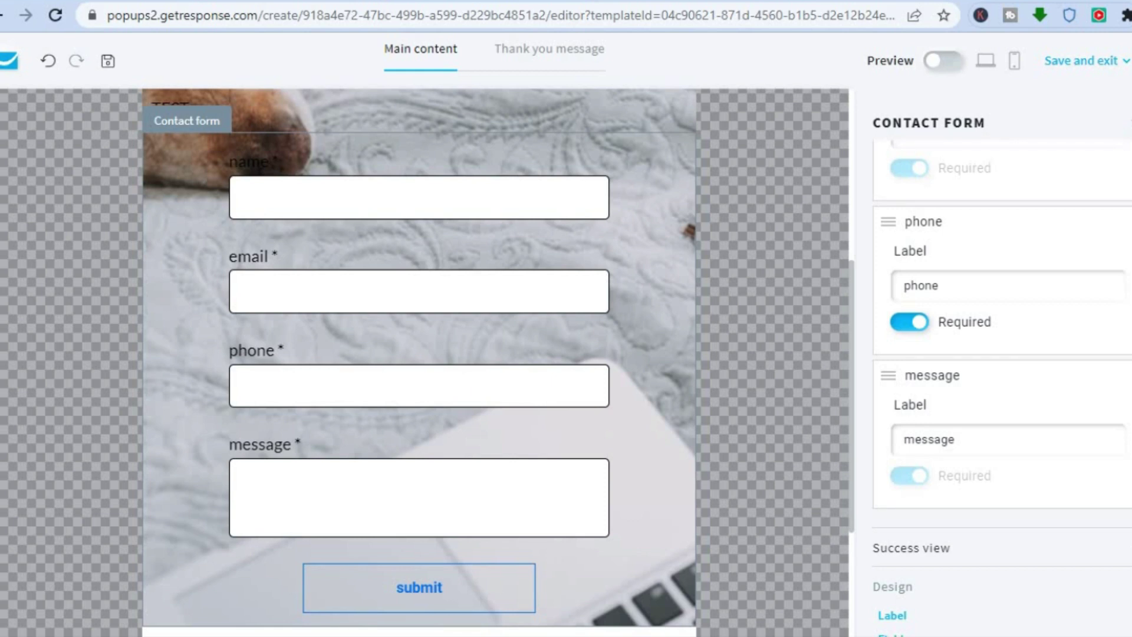
{"action": "scroll", "coordinate": [1003, 383], "scroll_direction": "down", "scroll_amount": 3}
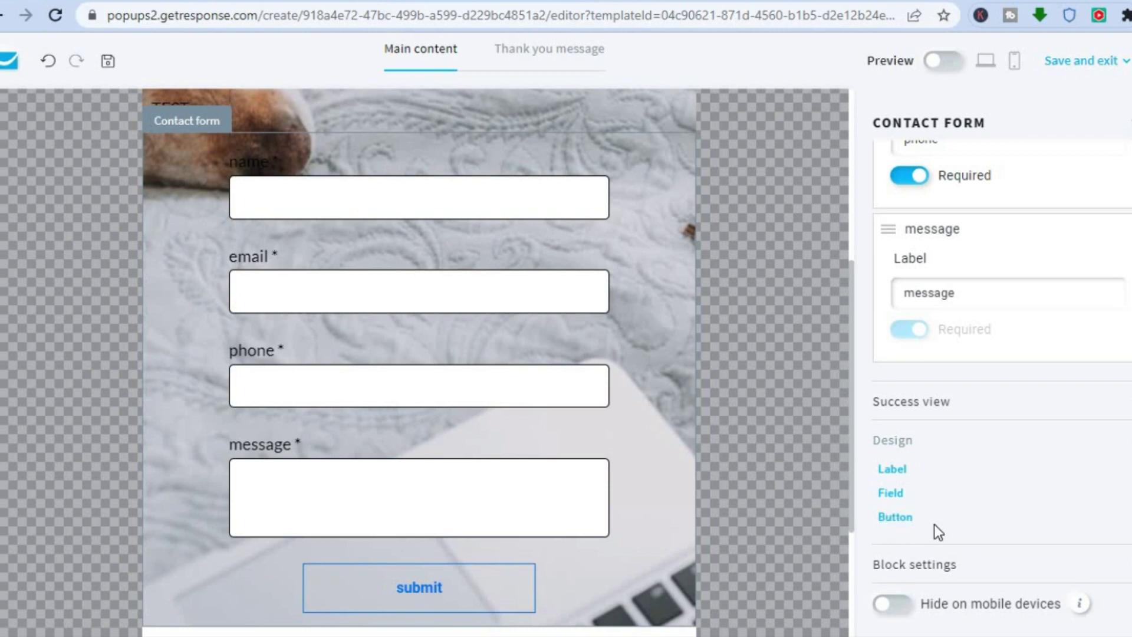
Step: View the 'Enjoy your discount!' thank-you message and its element list, then return to the main popup content
{"action": "left_click", "coordinate": [543, 56]}
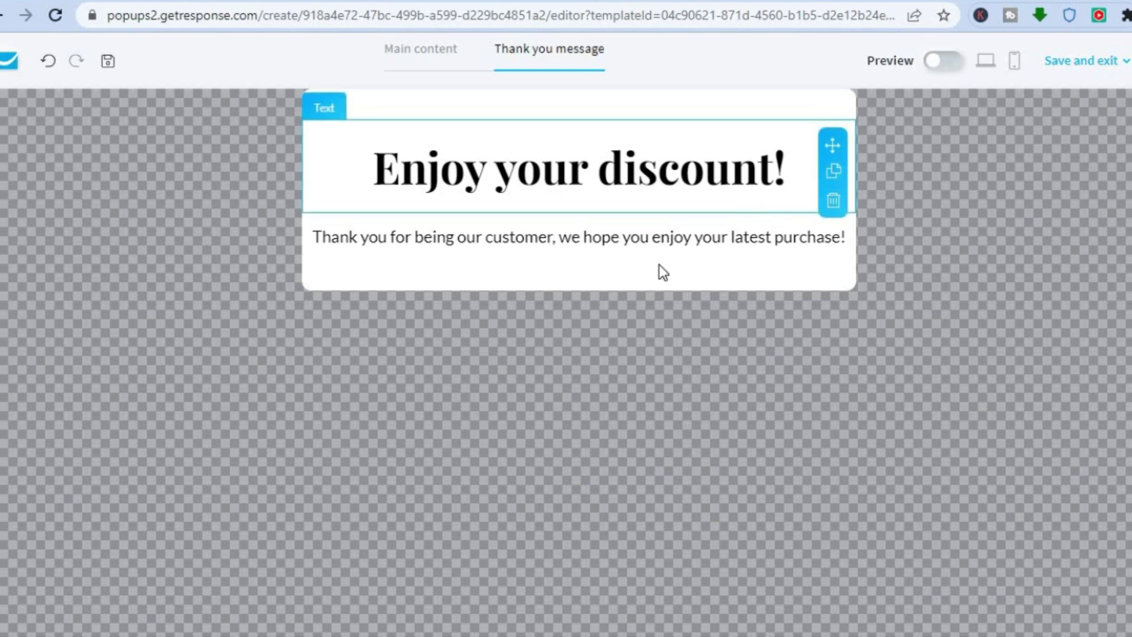
{"action": "mouse_move", "coordinate": [1096, 192]}
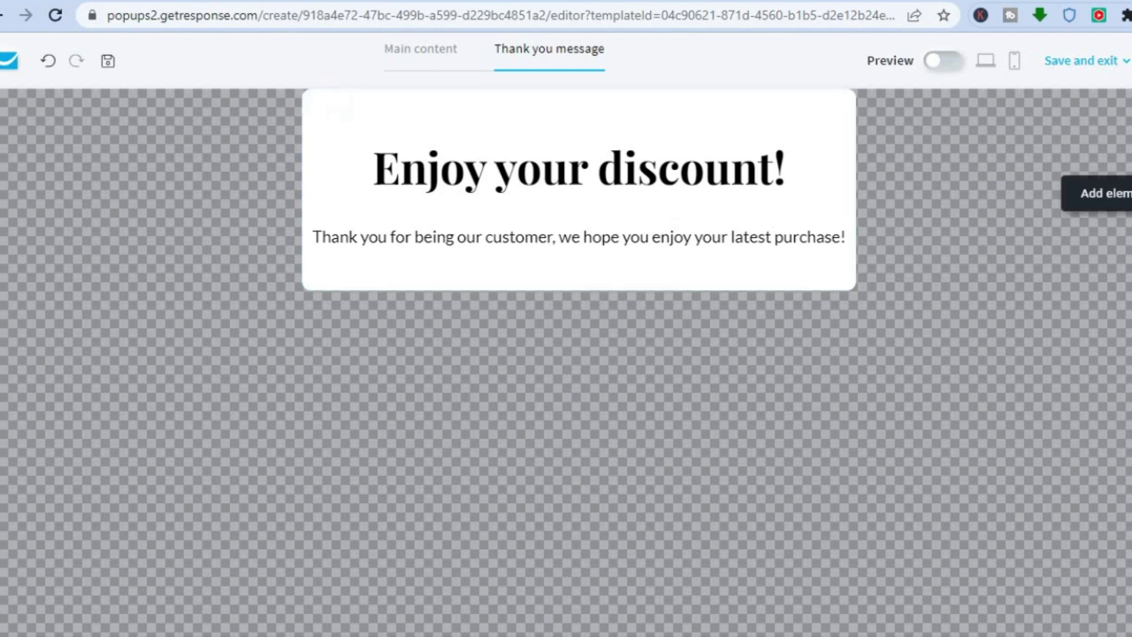
{"action": "left_click", "coordinate": [1097, 193]}
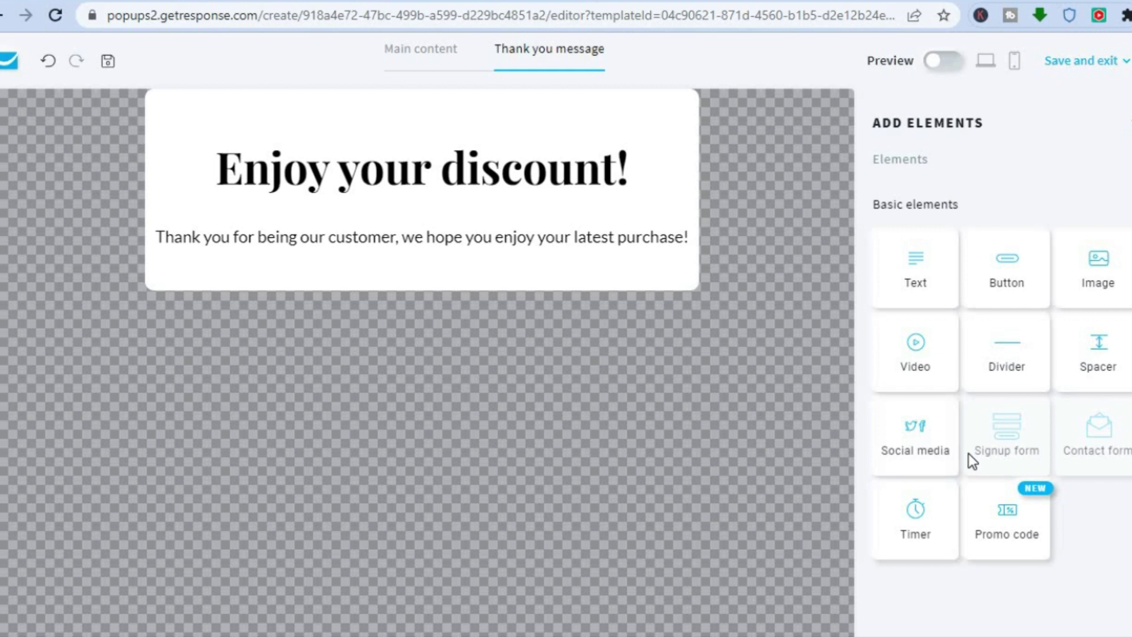
{"action": "left_click", "coordinate": [448, 55]}
Step: Preview the popup, checking the thank-you message and then the main content
{"action": "left_click", "coordinate": [943, 61]}
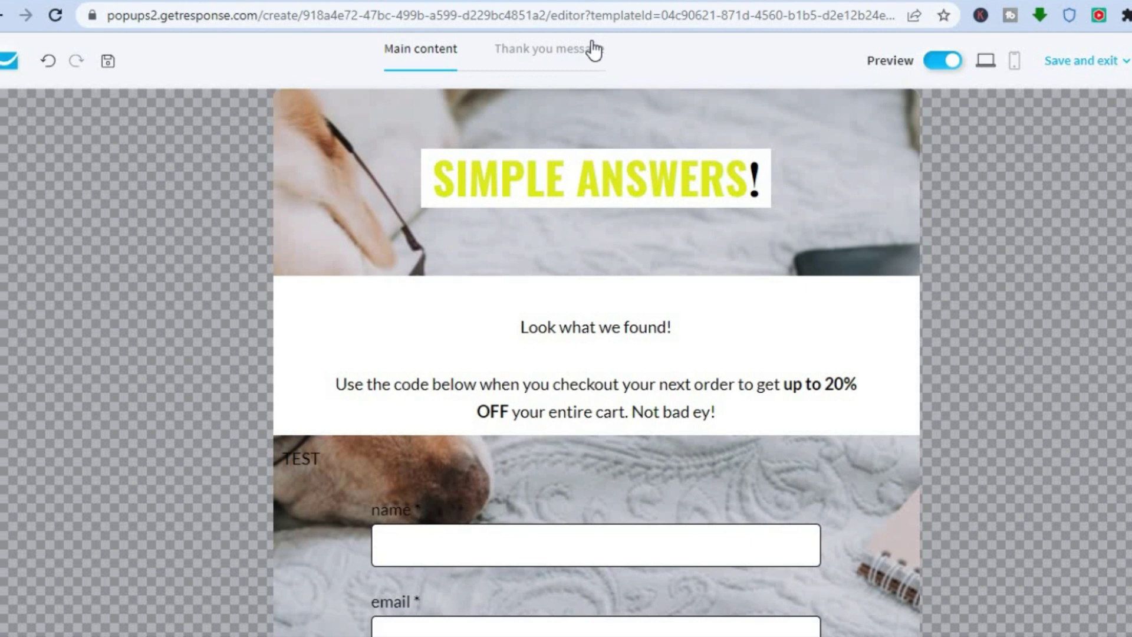
{"action": "left_click", "coordinate": [594, 51]}
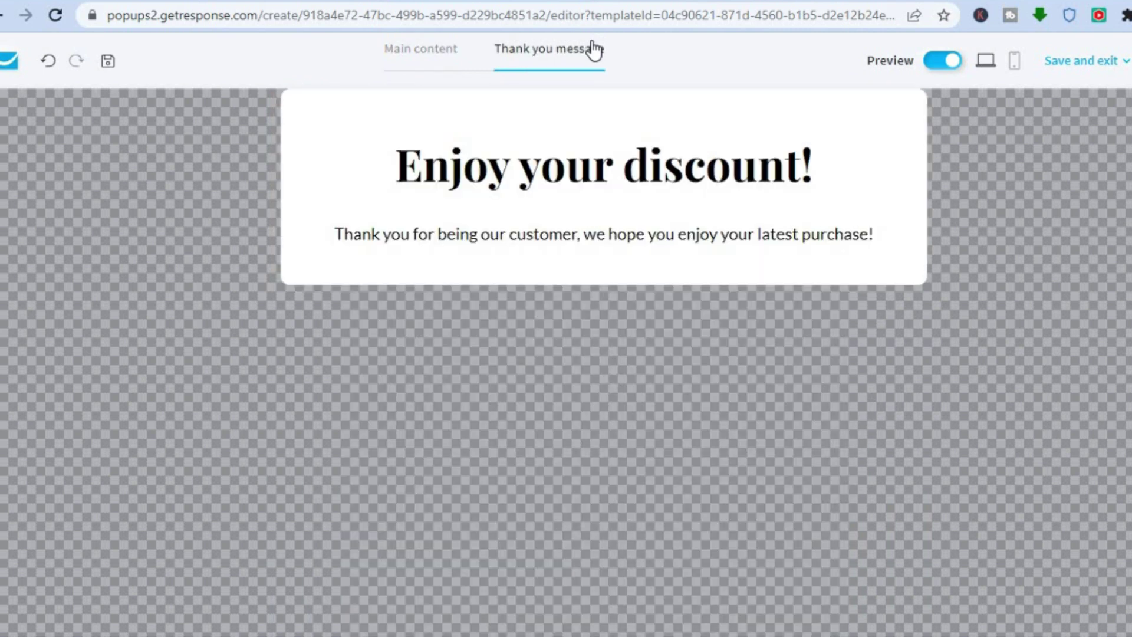
{"action": "left_click", "coordinate": [442, 71]}
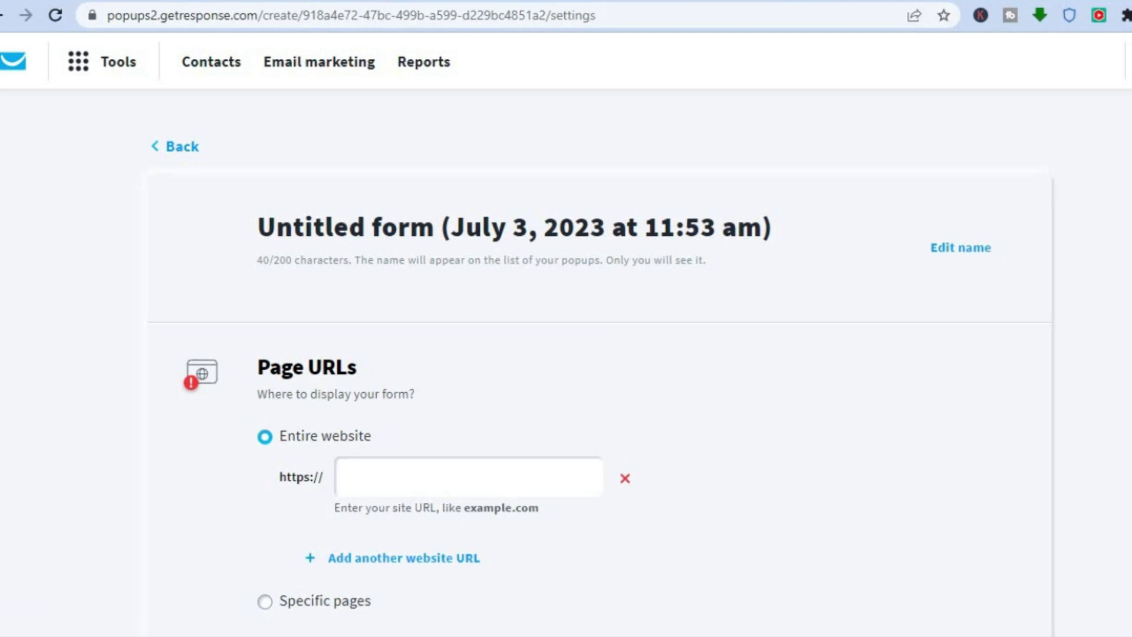
Step: Set Page URLs so the form shows only on specific pages
{"action": "scroll", "coordinate": [571, 274], "scroll_direction": "down", "scroll_amount": 5}
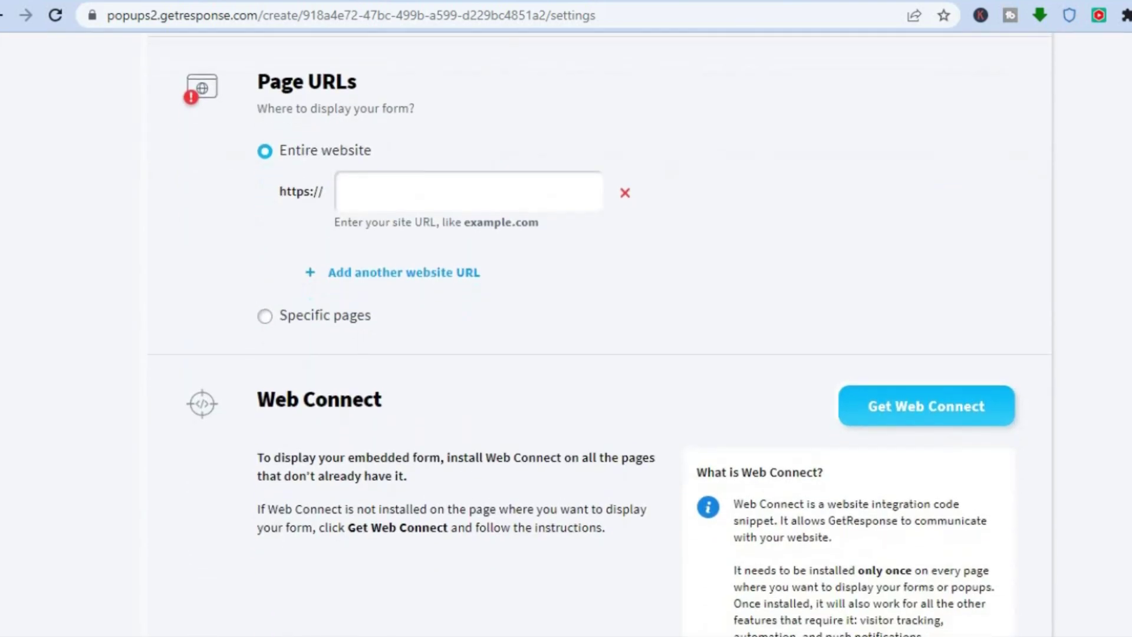
{"action": "left_click", "coordinate": [487, 181]}
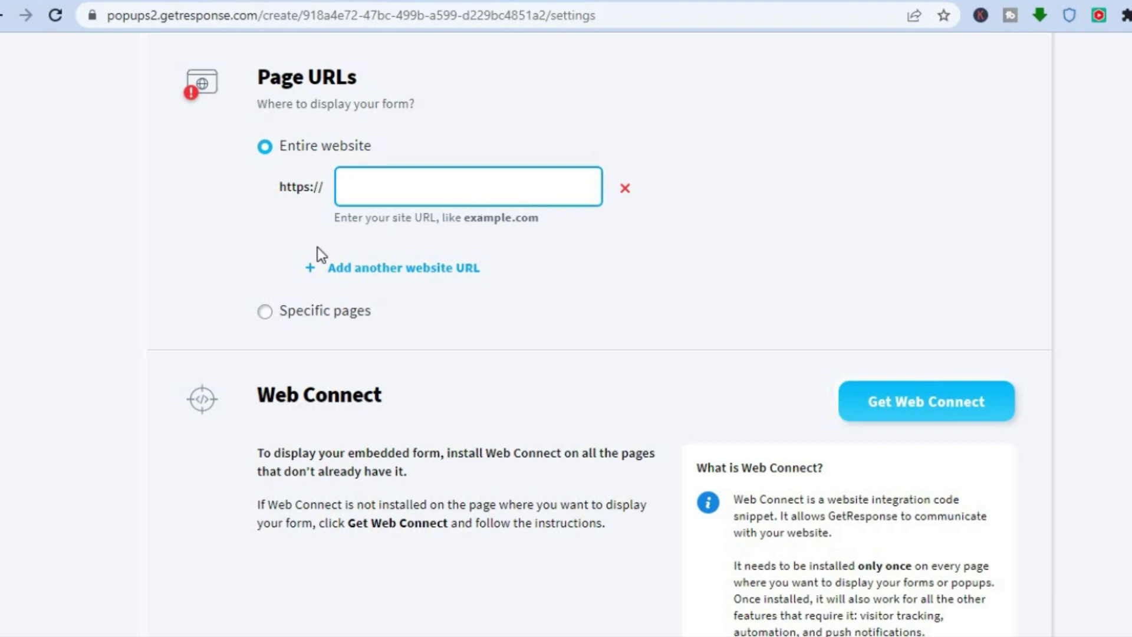
{"action": "left_click", "coordinate": [267, 312]}
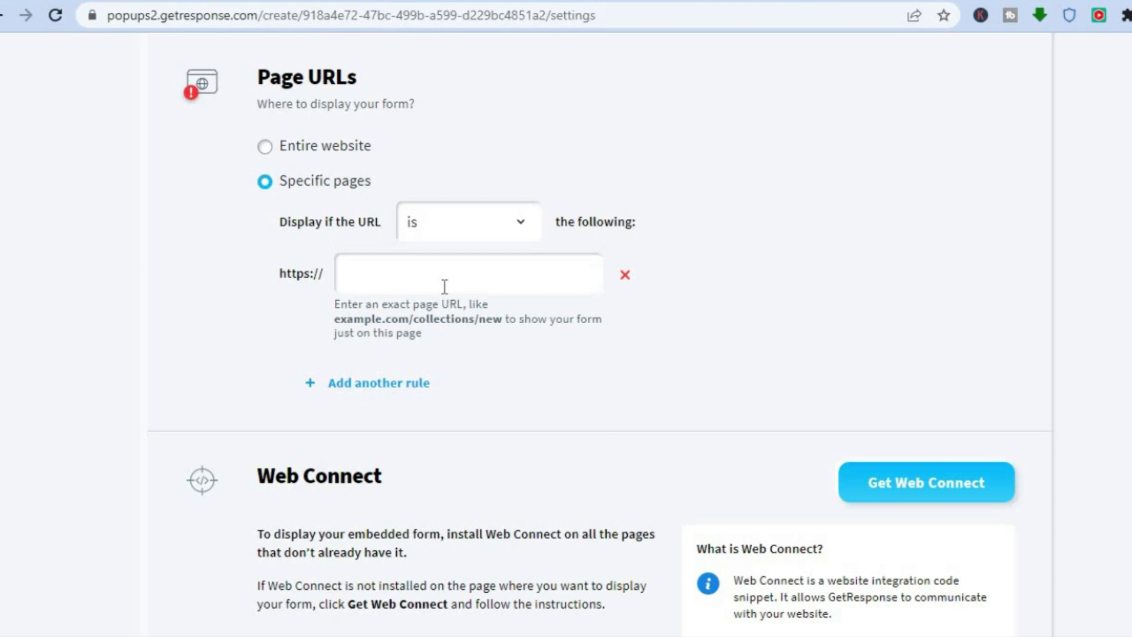
Step: Scroll down to the Embedded form code snippet on the settings page
{"action": "scroll", "coordinate": [590, 354], "scroll_direction": "down", "scroll_amount": 5}
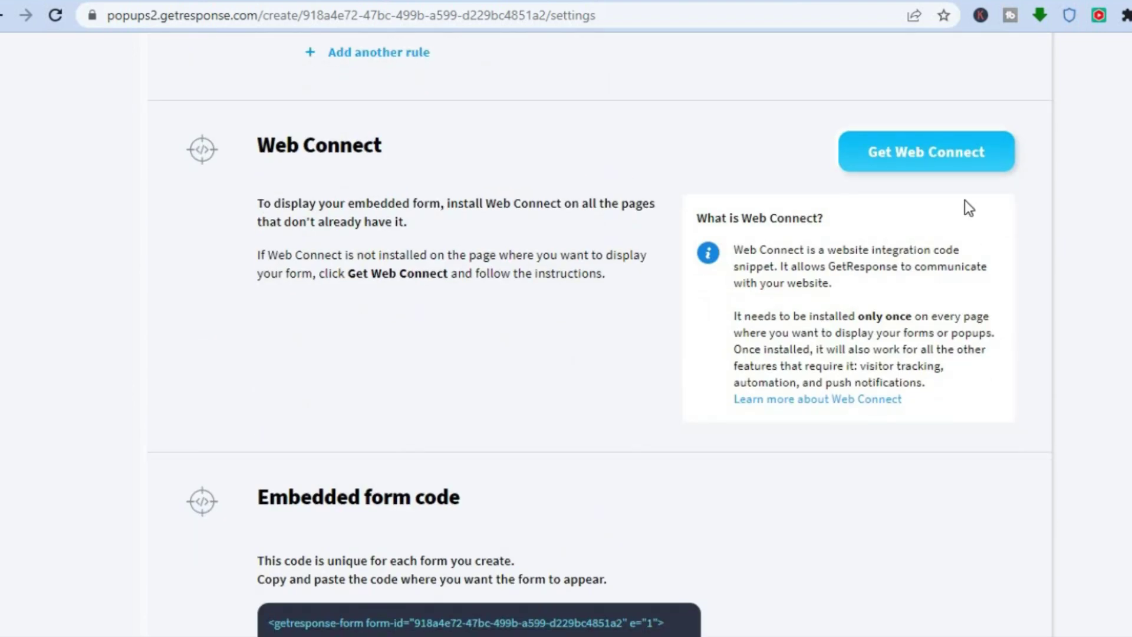
{"action": "scroll", "coordinate": [589, 353], "scroll_direction": "down", "scroll_amount": 2}
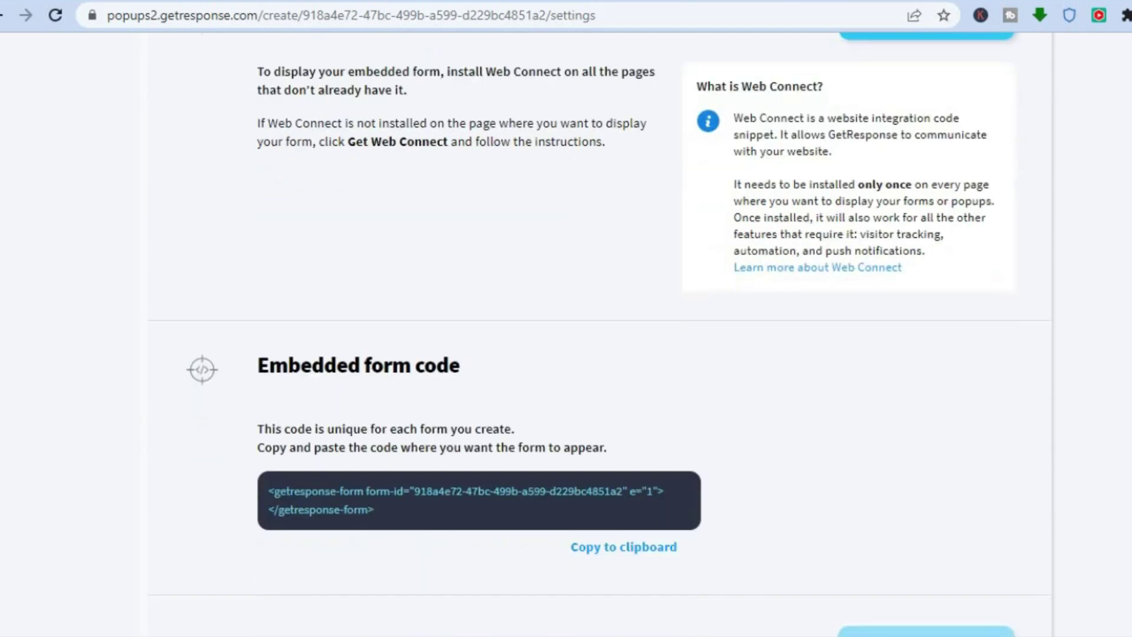
{"action": "scroll", "coordinate": [590, 353], "scroll_direction": "up", "scroll_amount": 10}
{"action": "scroll", "coordinate": [589, 354], "scroll_direction": "down", "scroll_amount": 6}
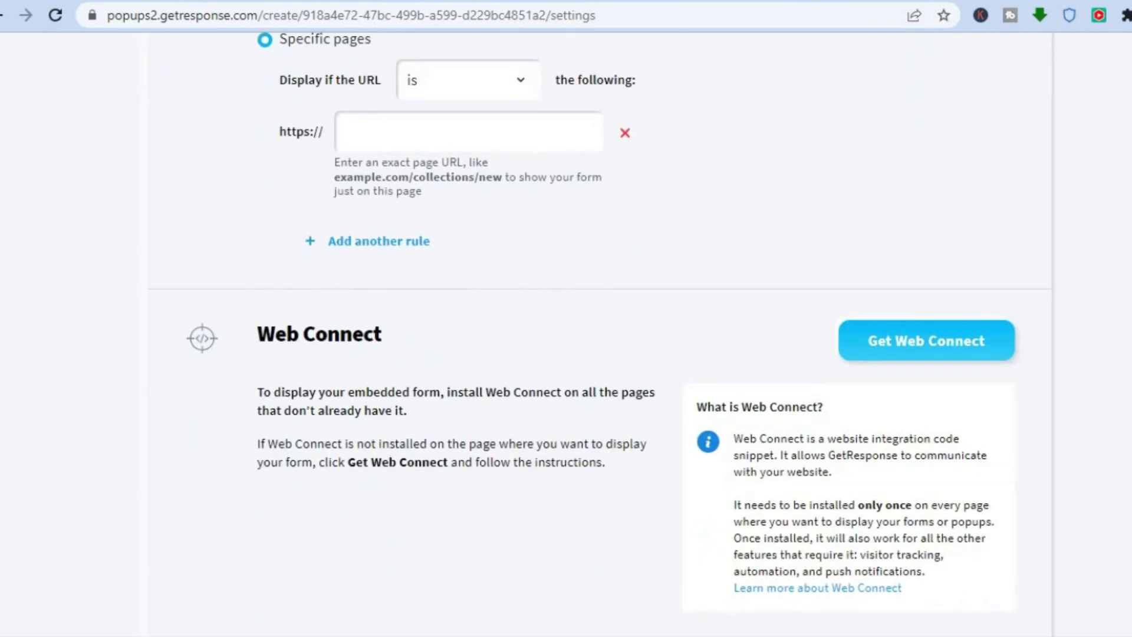
{"action": "scroll", "coordinate": [590, 354], "scroll_direction": "down", "scroll_amount": 2}
{"action": "scroll", "coordinate": [600, 336], "scroll_direction": "down", "scroll_amount": 1}
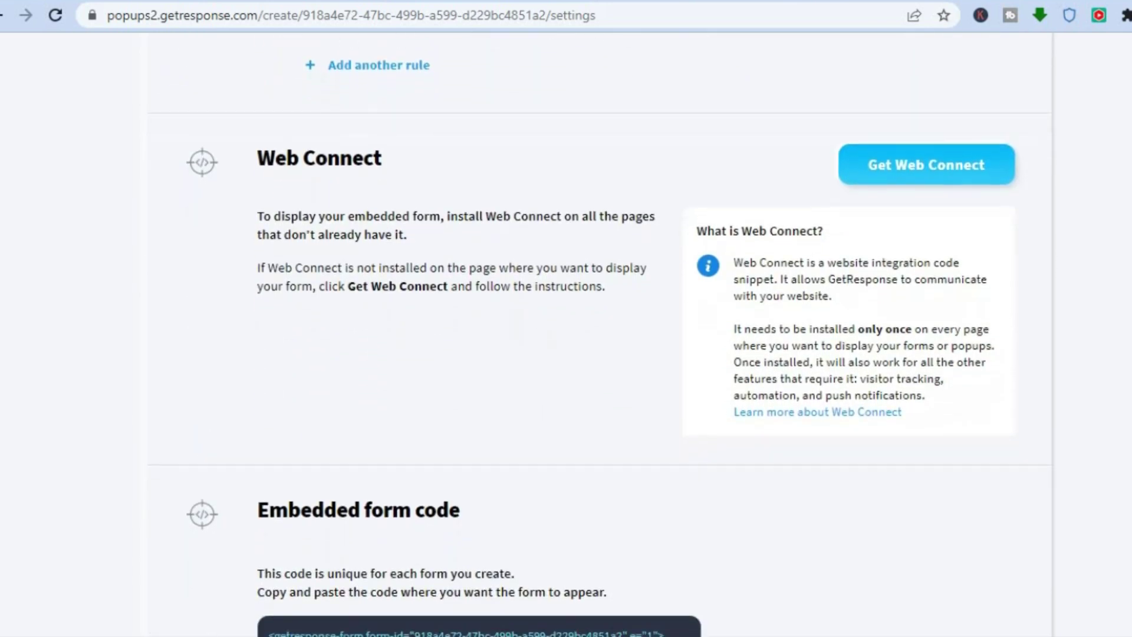
{"action": "scroll", "coordinate": [648, 441], "scroll_direction": "down", "scroll_amount": 5}
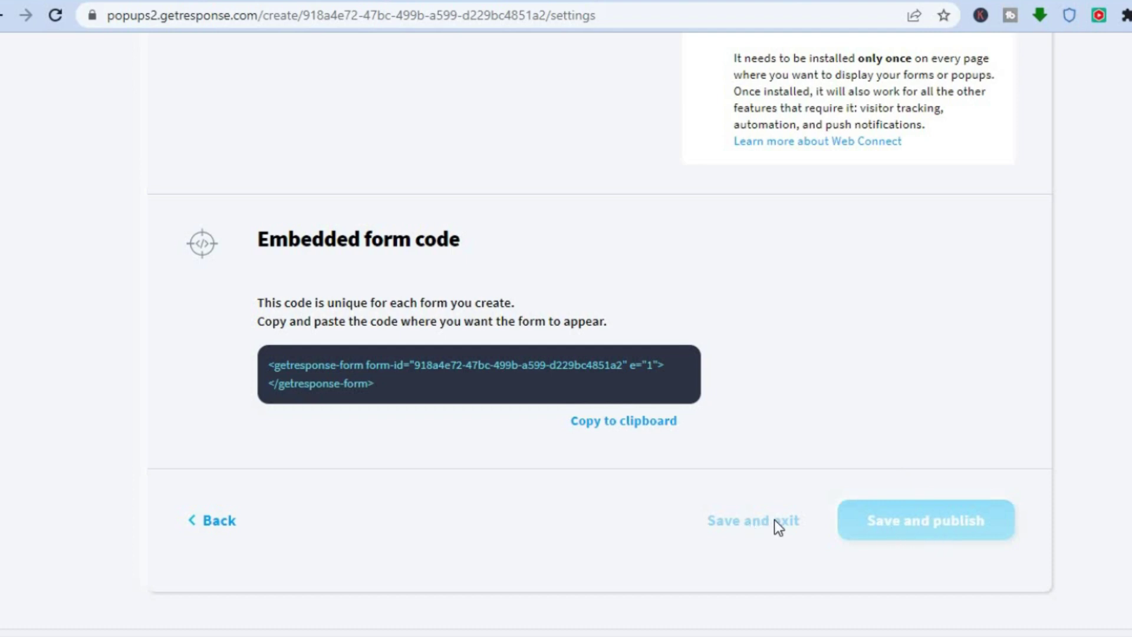
{"action": "scroll", "coordinate": [566, 330], "scroll_direction": "down", "scroll_amount": 2}
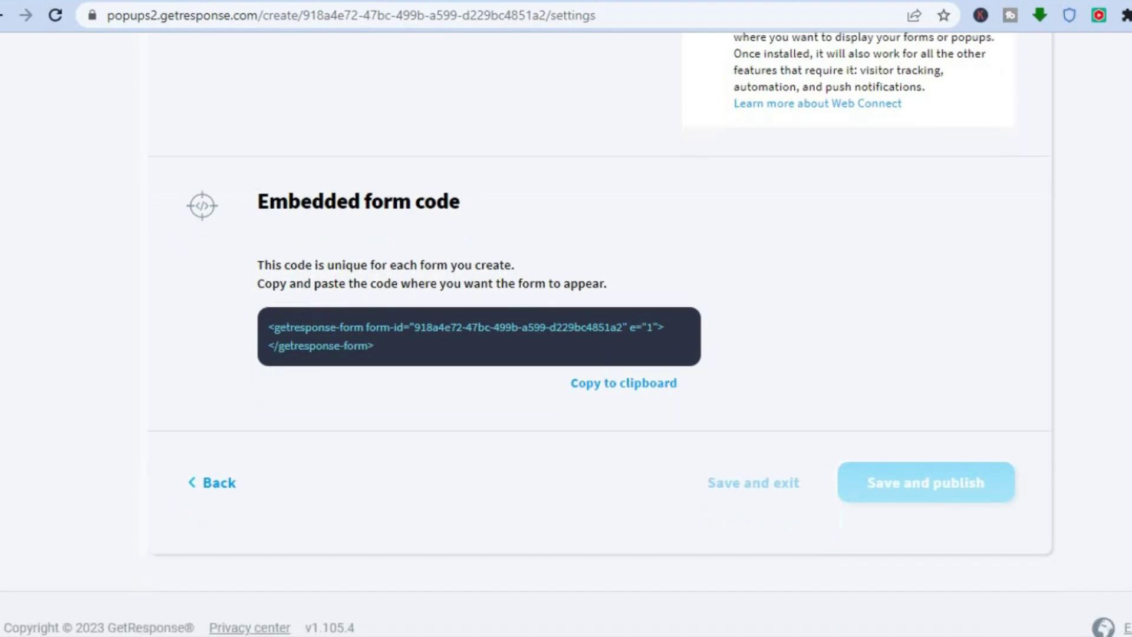